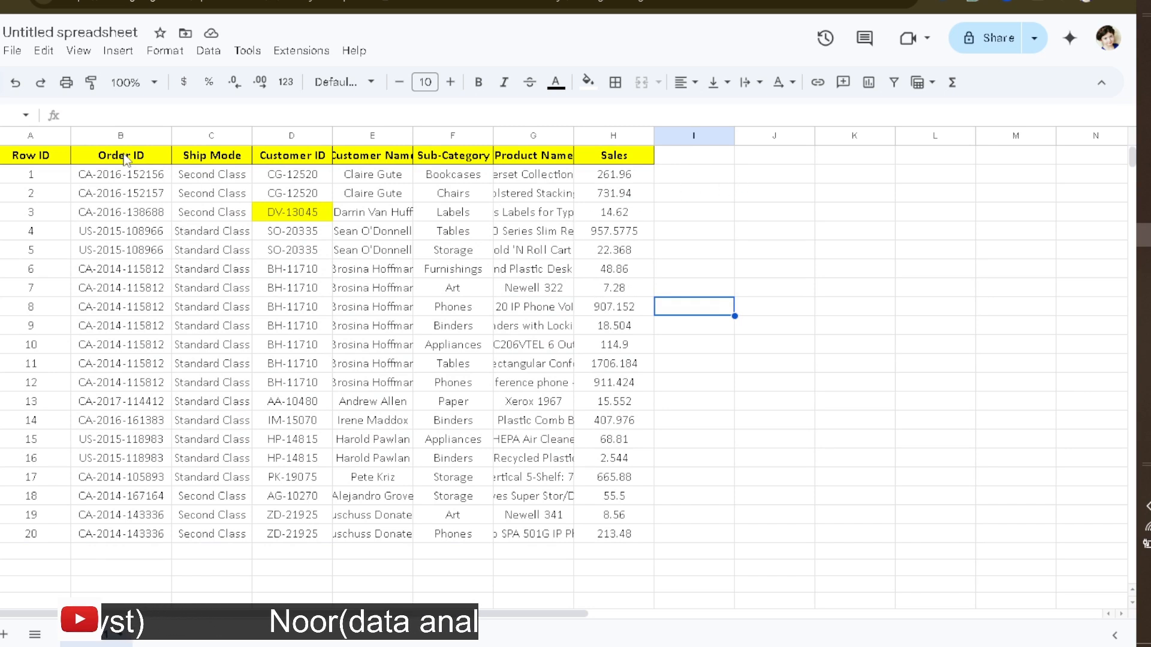
Begin a UNIQUE formula in cell I4 that takes the Order ID values in B2:B21 as its range.
drag(124, 157, 169, 537)
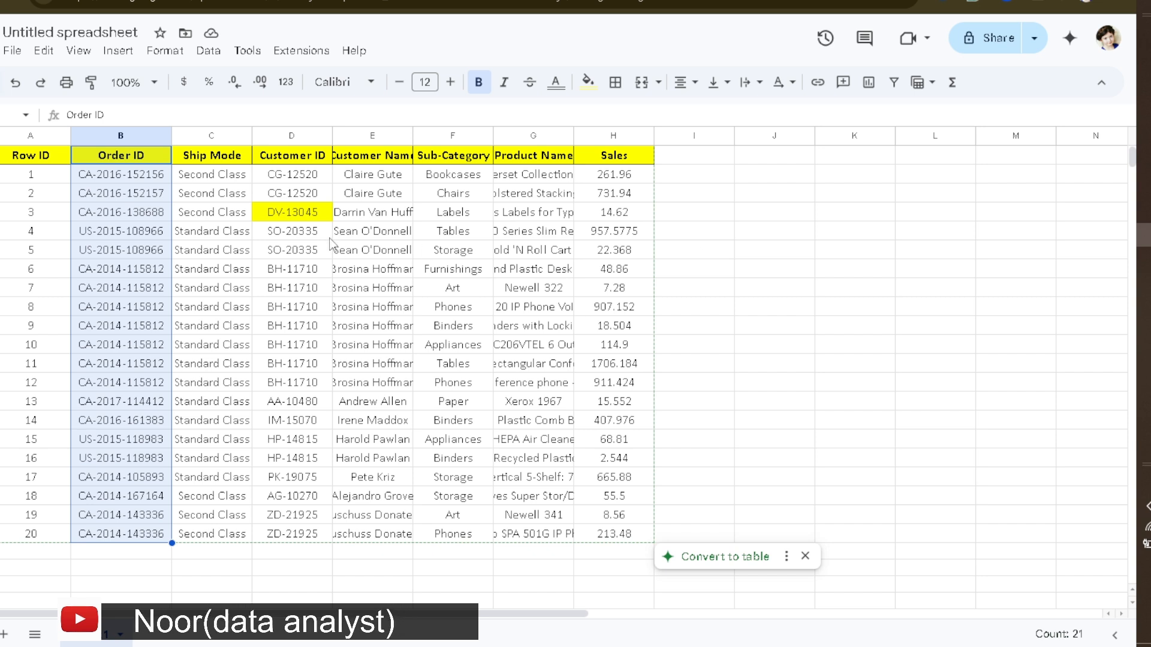
click(707, 217)
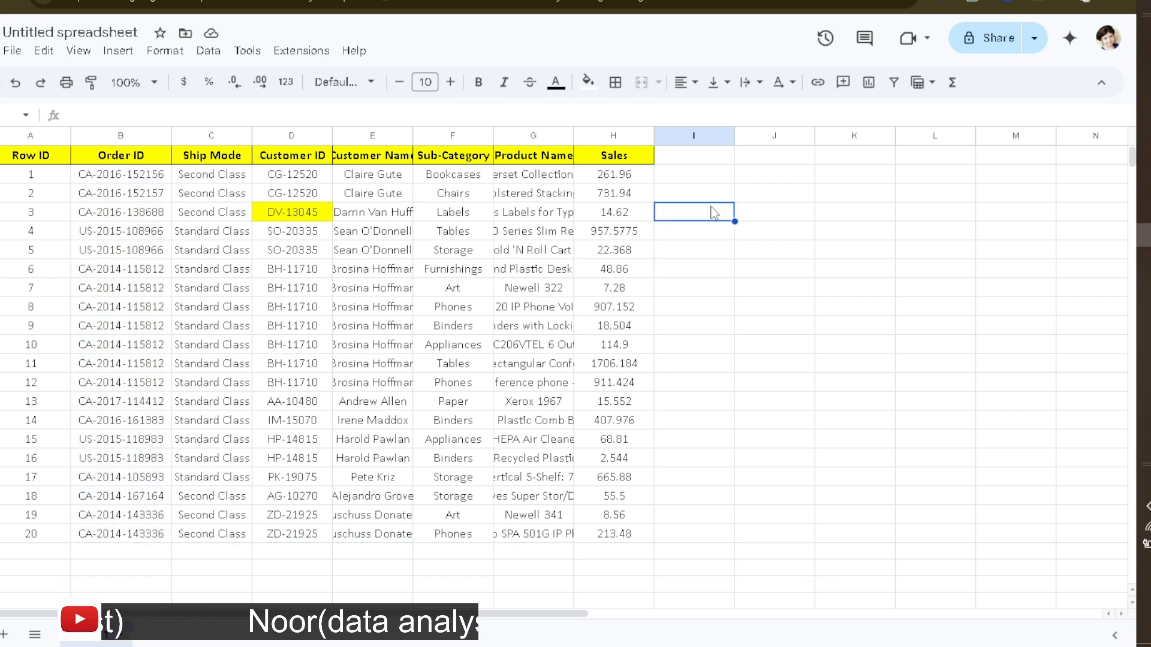
text(=)
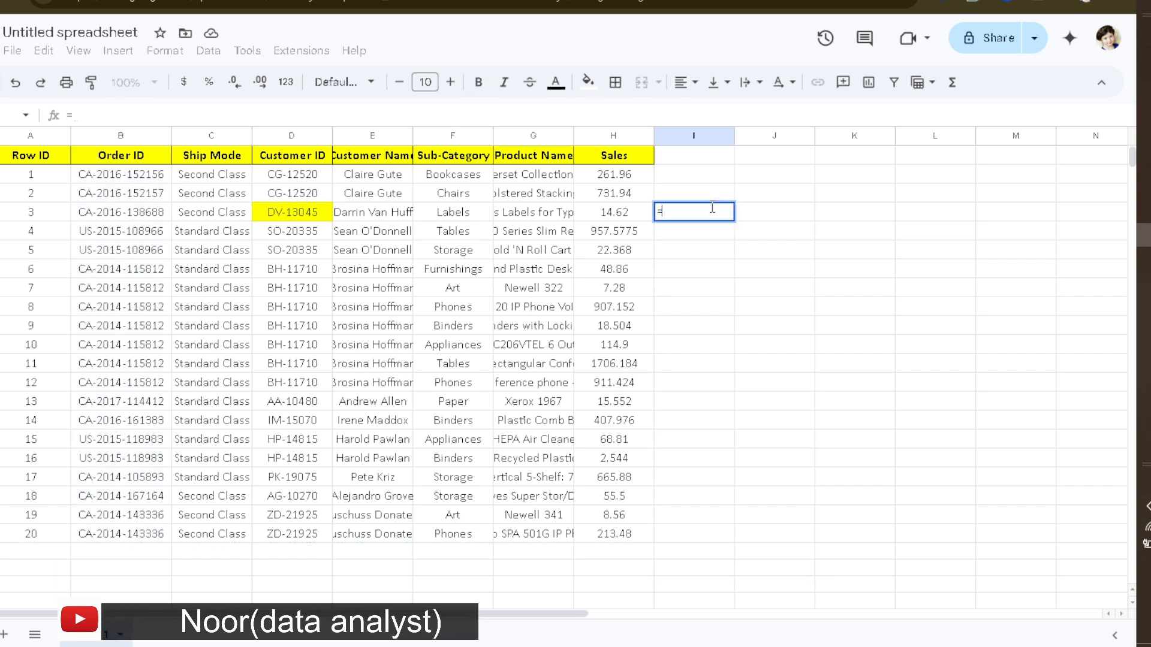
text(uni)
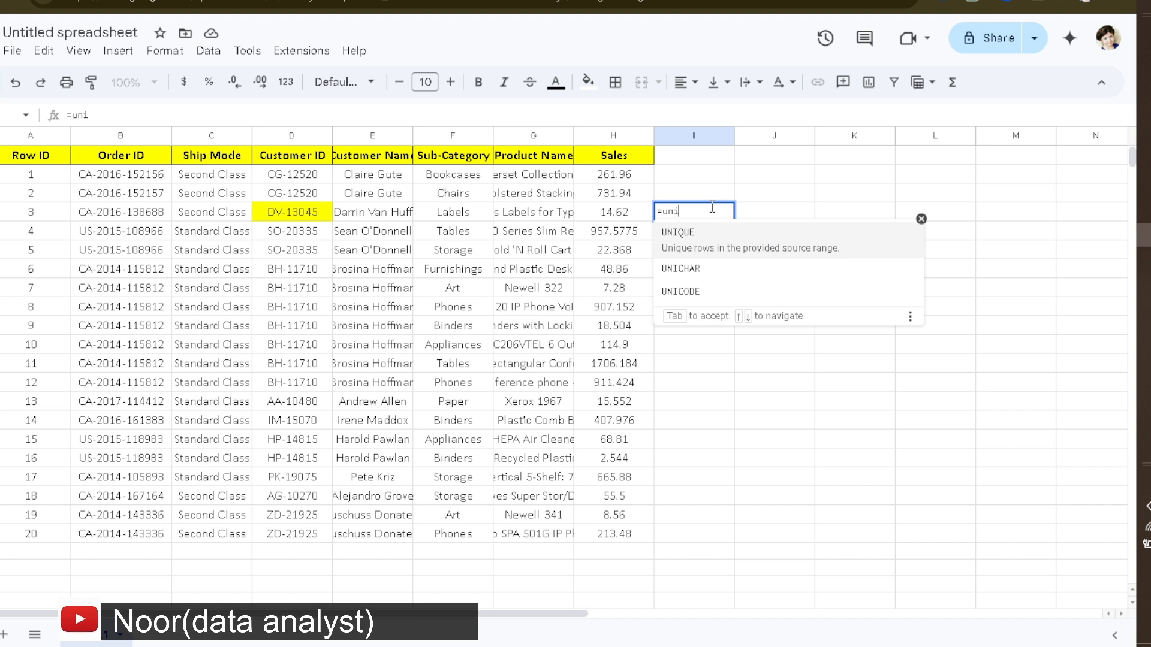
click(678, 232)
click(686, 235)
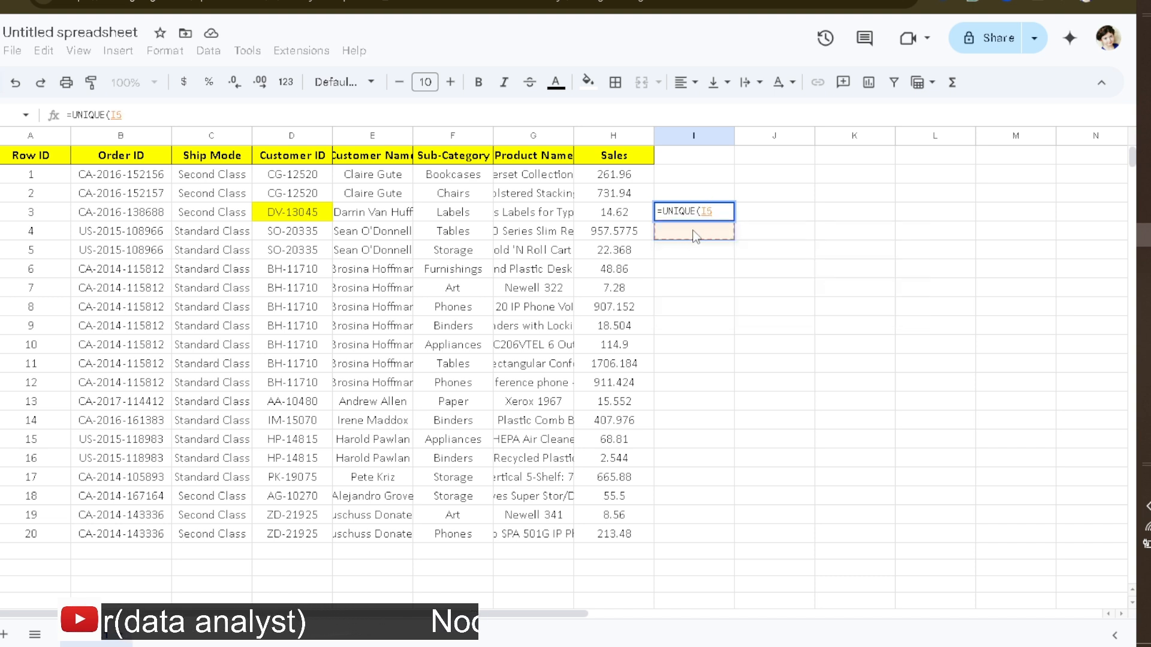
key(BackSpace)
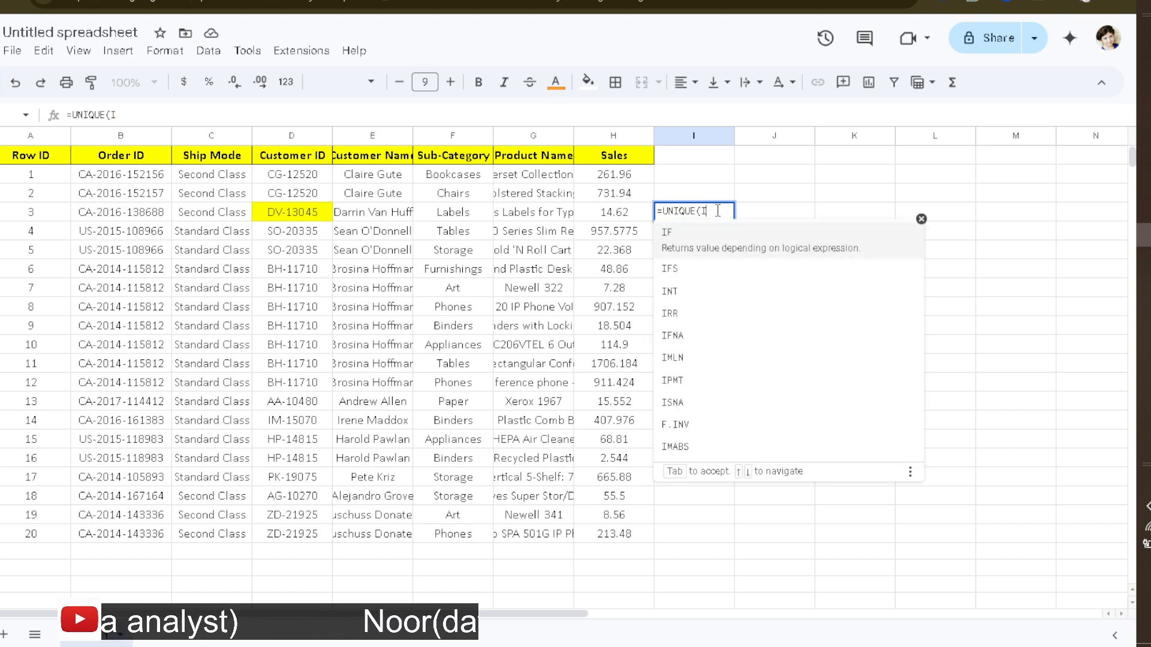
key(BackSpace)
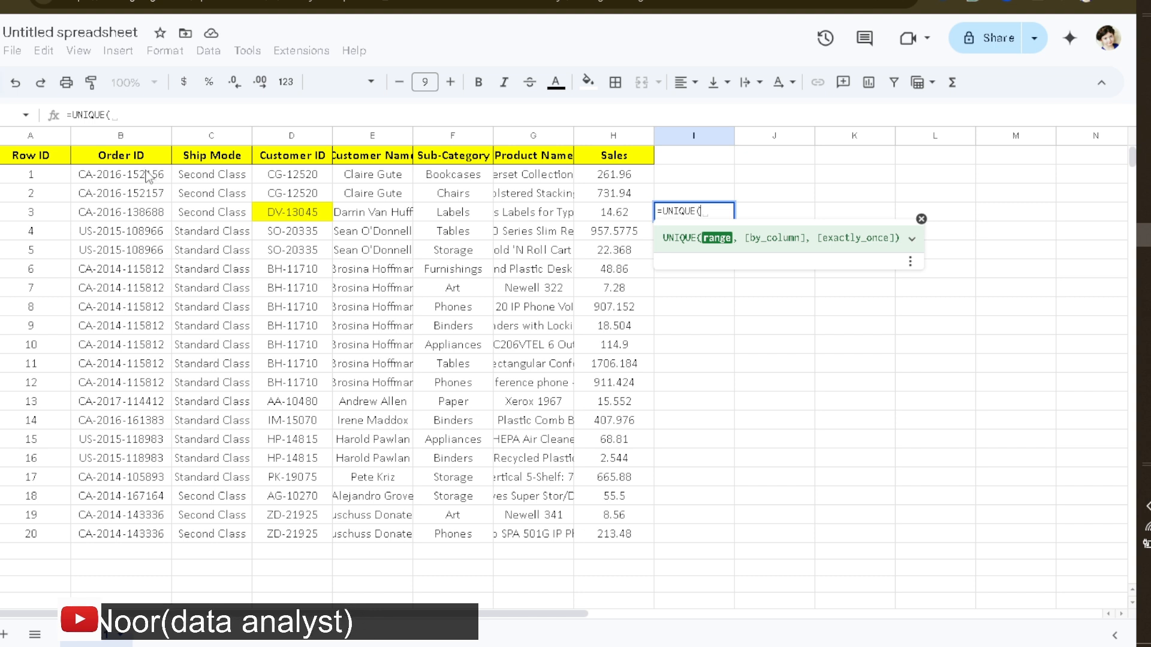
drag(149, 178, 171, 533)
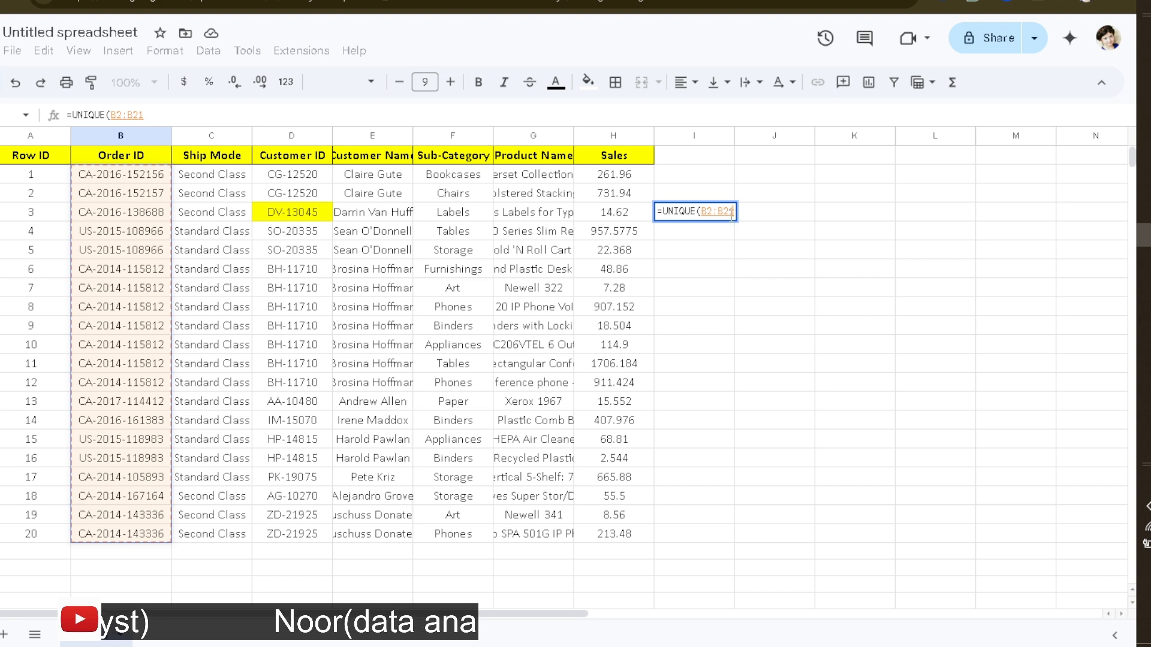
Complete the I4 formula as =UNIQUE(B2:B21, ,true), leaving by_column blank and setting exactly_once to true.
text(,)
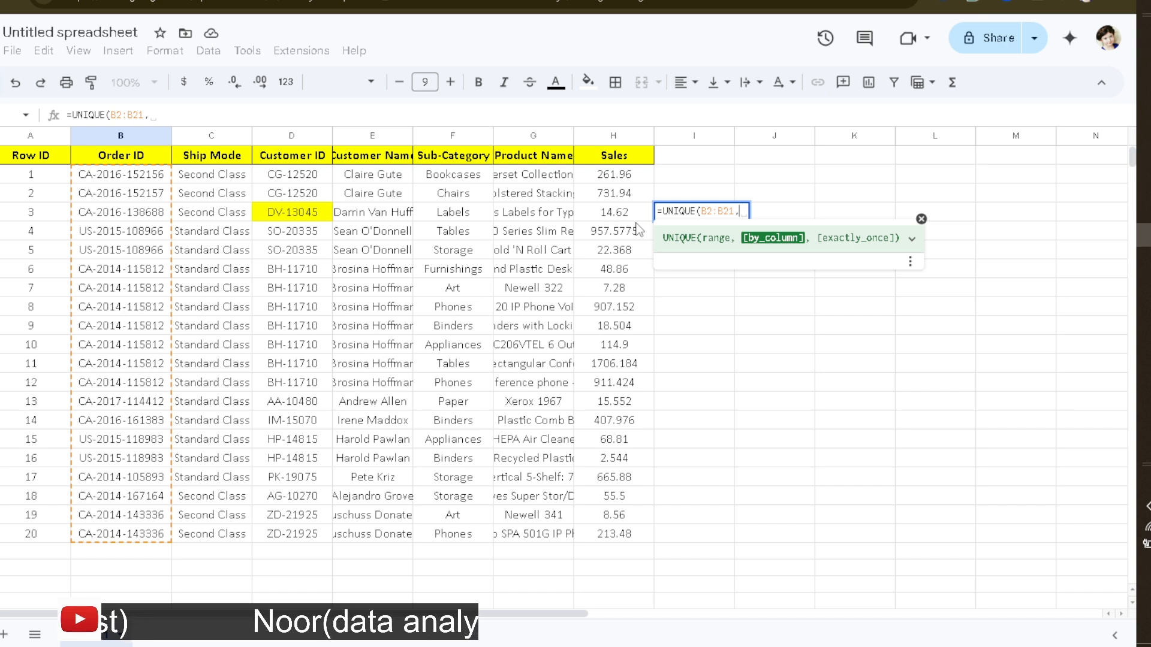
text(,)
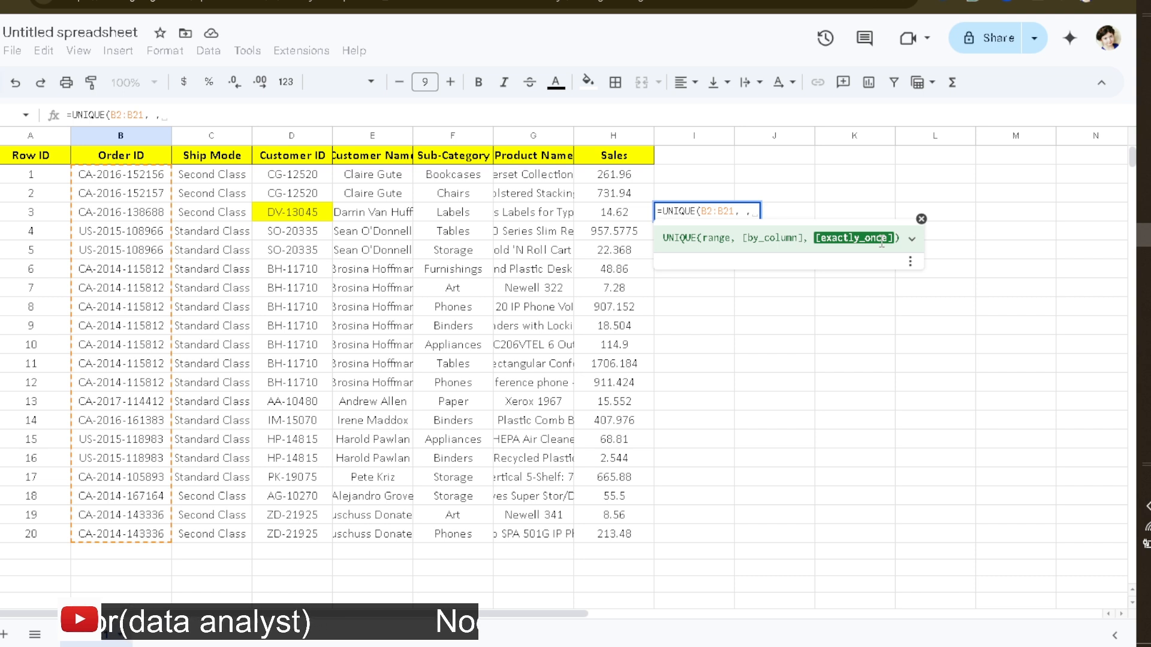
text(t)
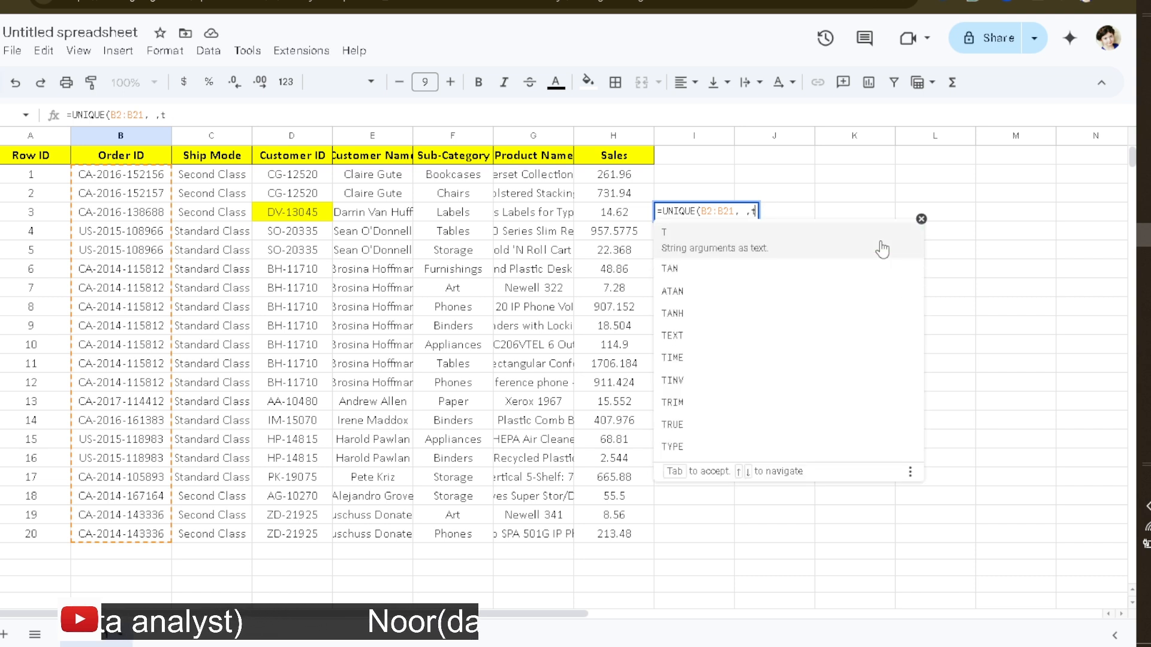
text(rue)
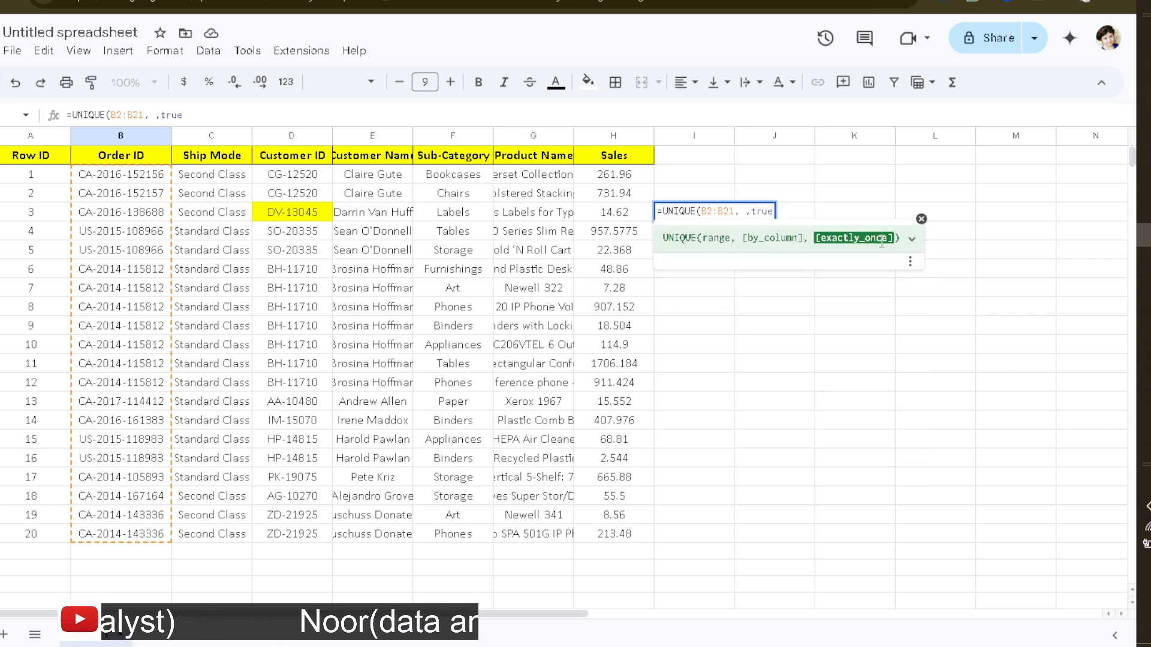
text())
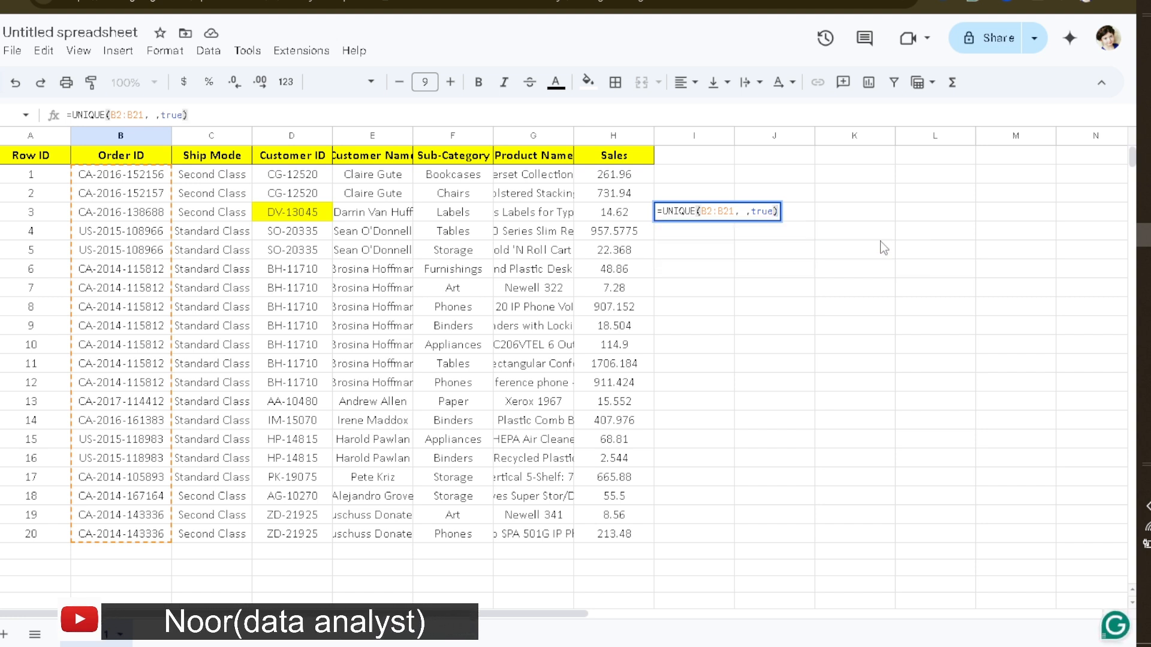
key(Return)
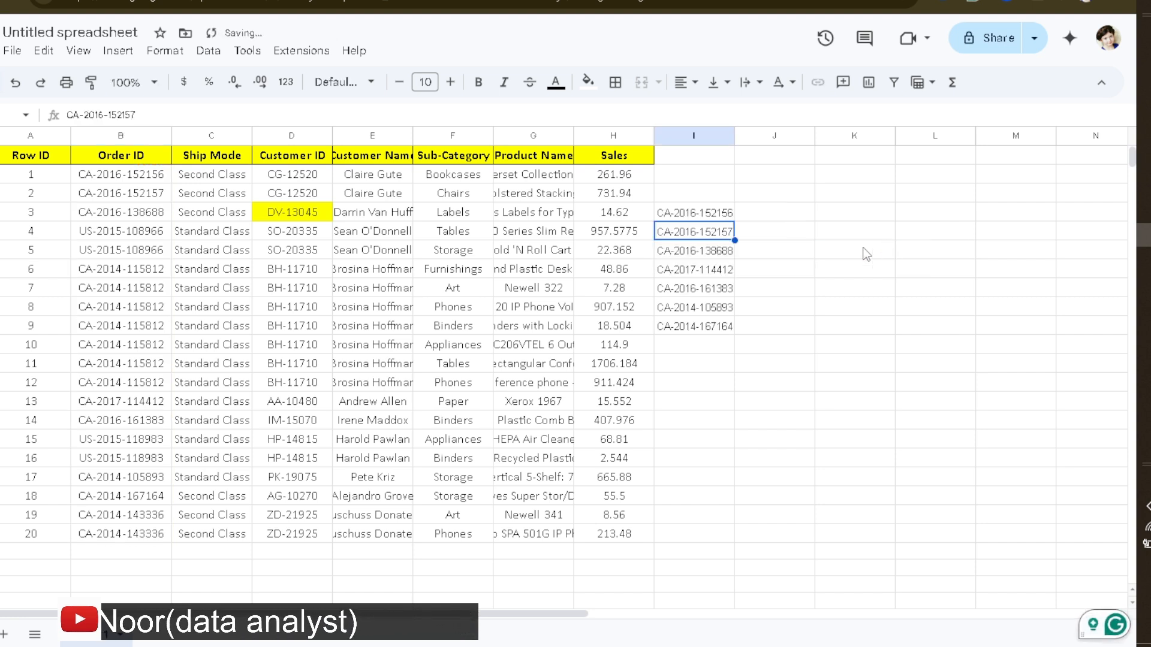
Compare the UNIQUE results in I4:I10 with the Order ID column, checking single-occurrence IDs against repeated ones.
click(698, 215)
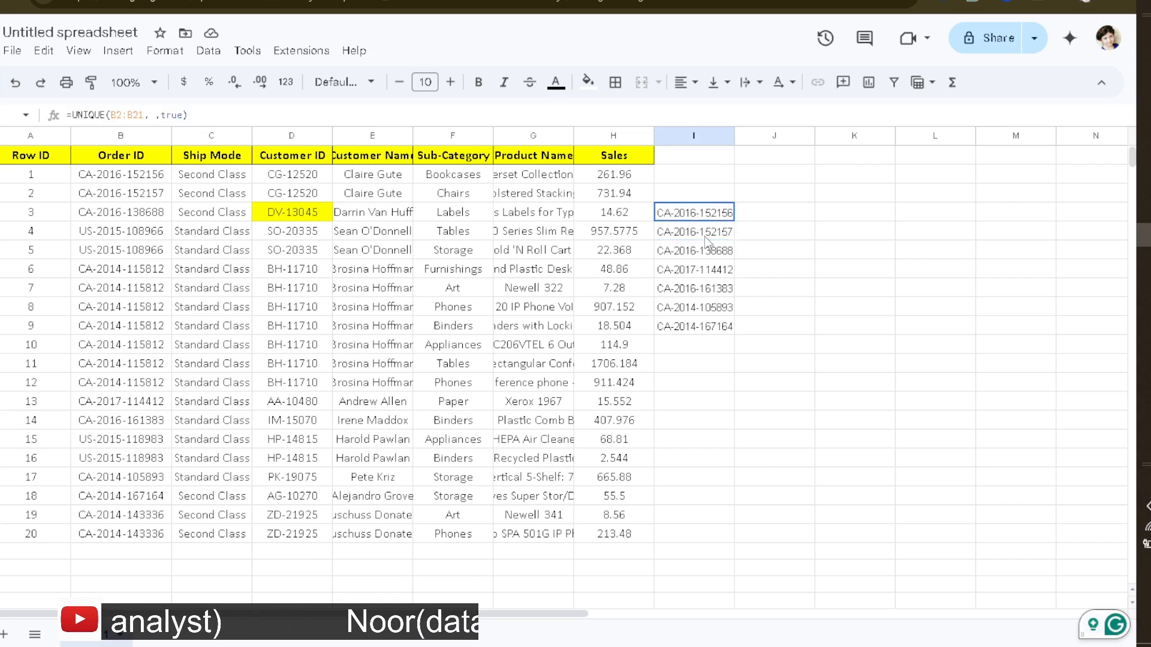
drag(710, 293, 717, 329)
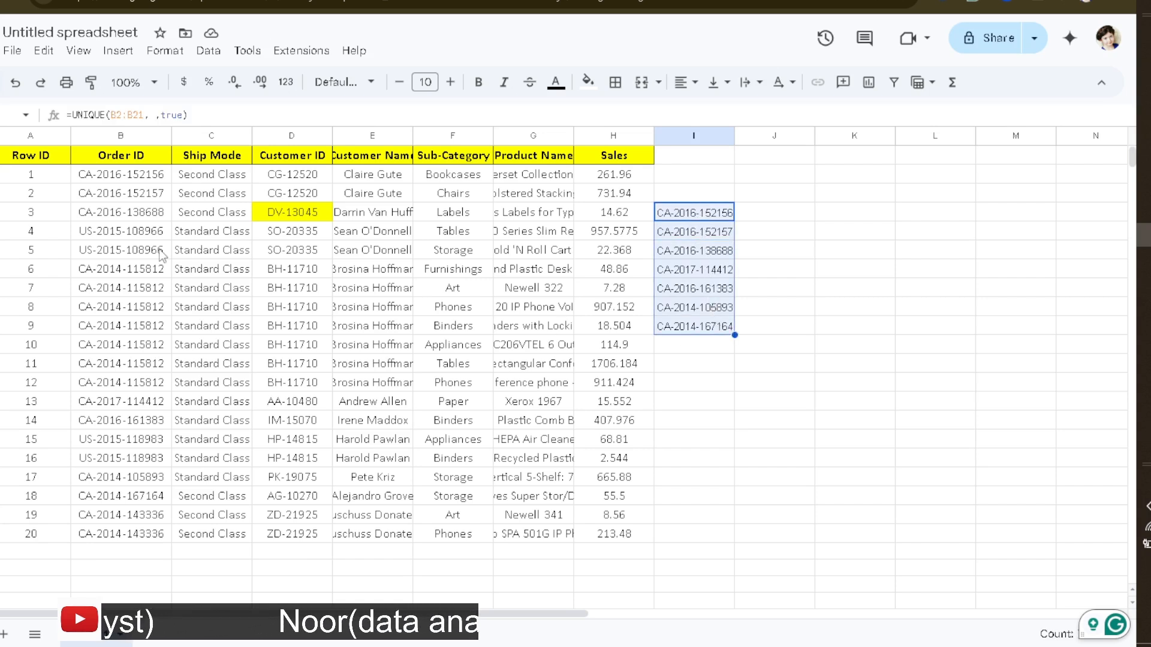
click(137, 176)
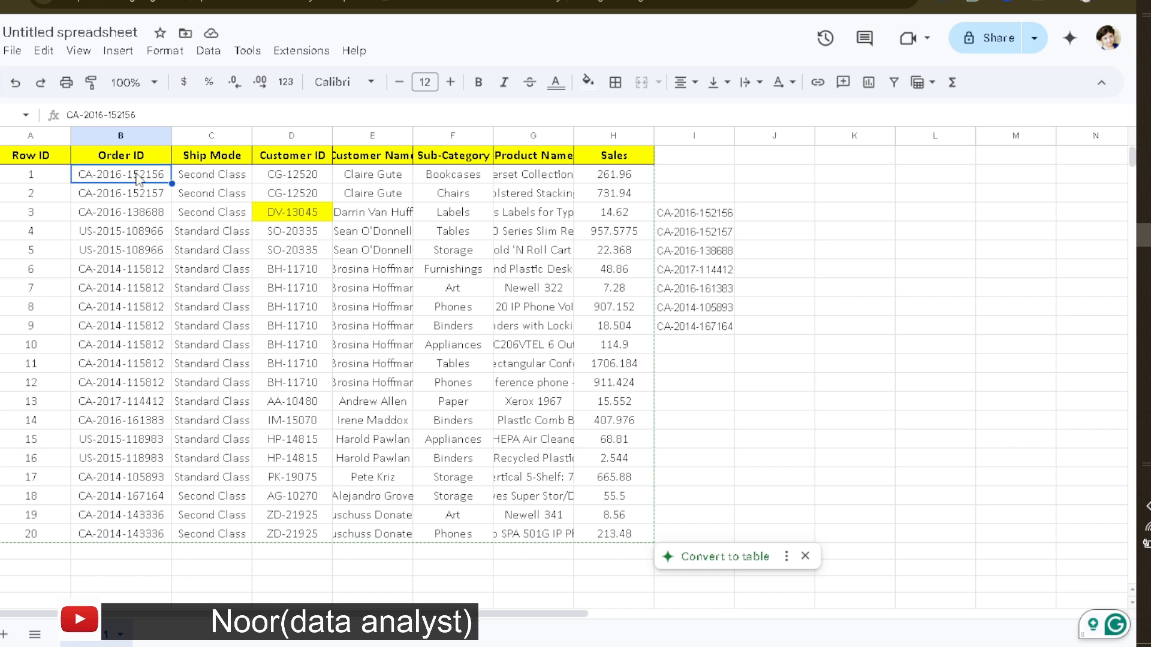
click(144, 199)
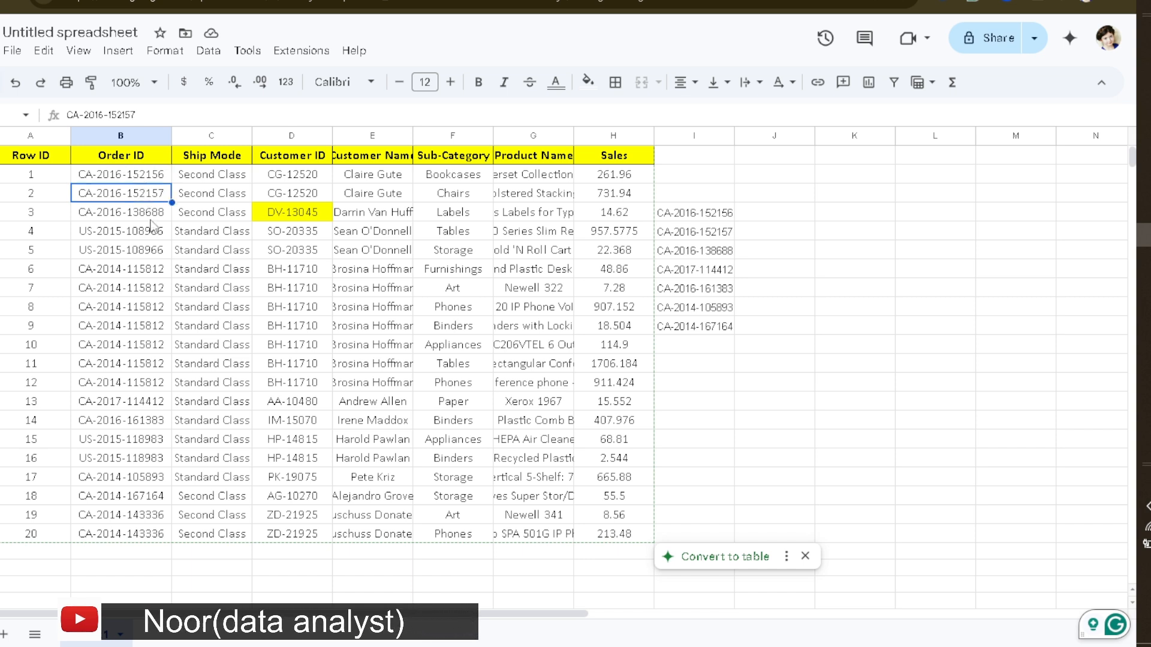
click(150, 218)
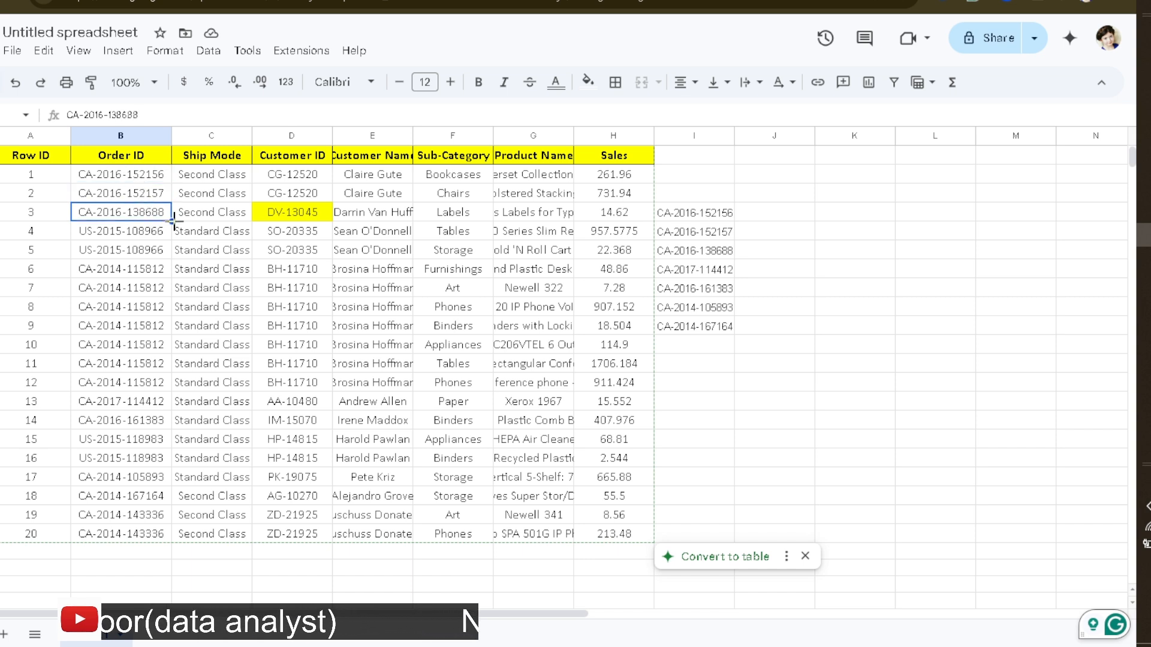
drag(163, 235, 169, 259)
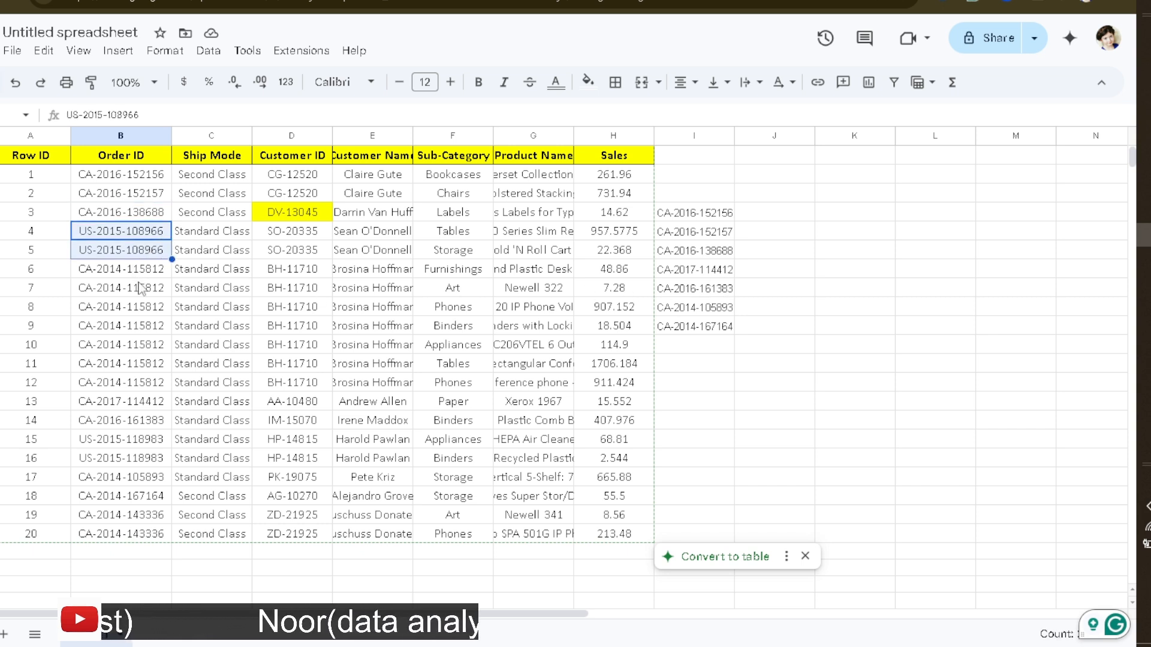
drag(139, 270, 153, 412)
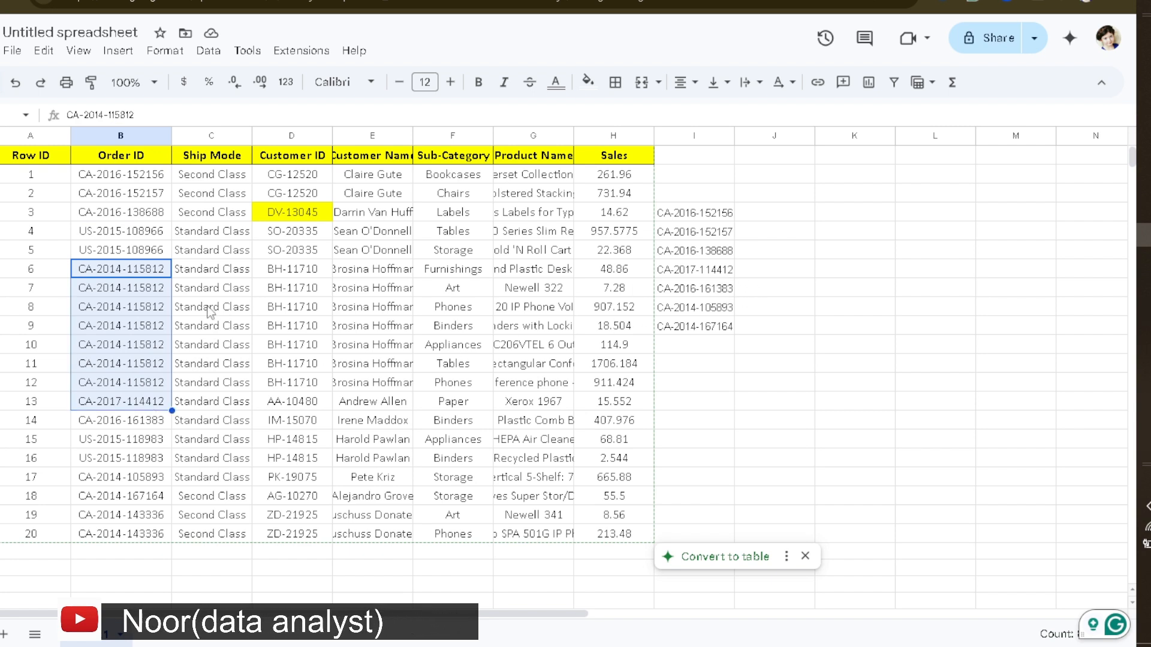
click(150, 403)
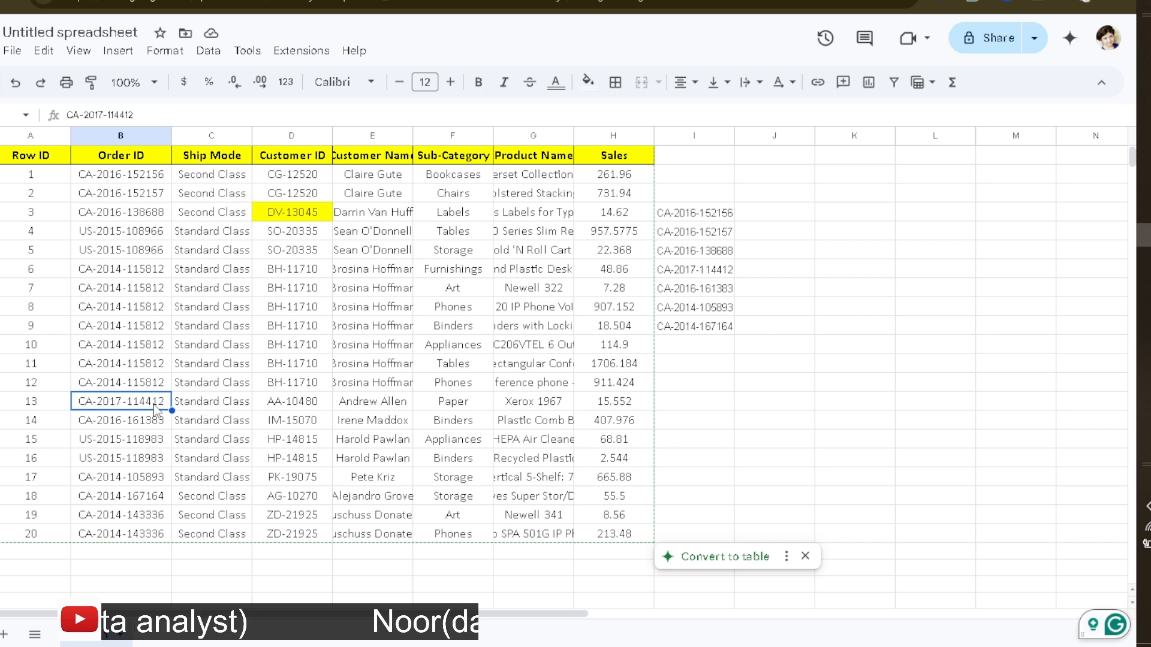
drag(149, 421, 154, 478)
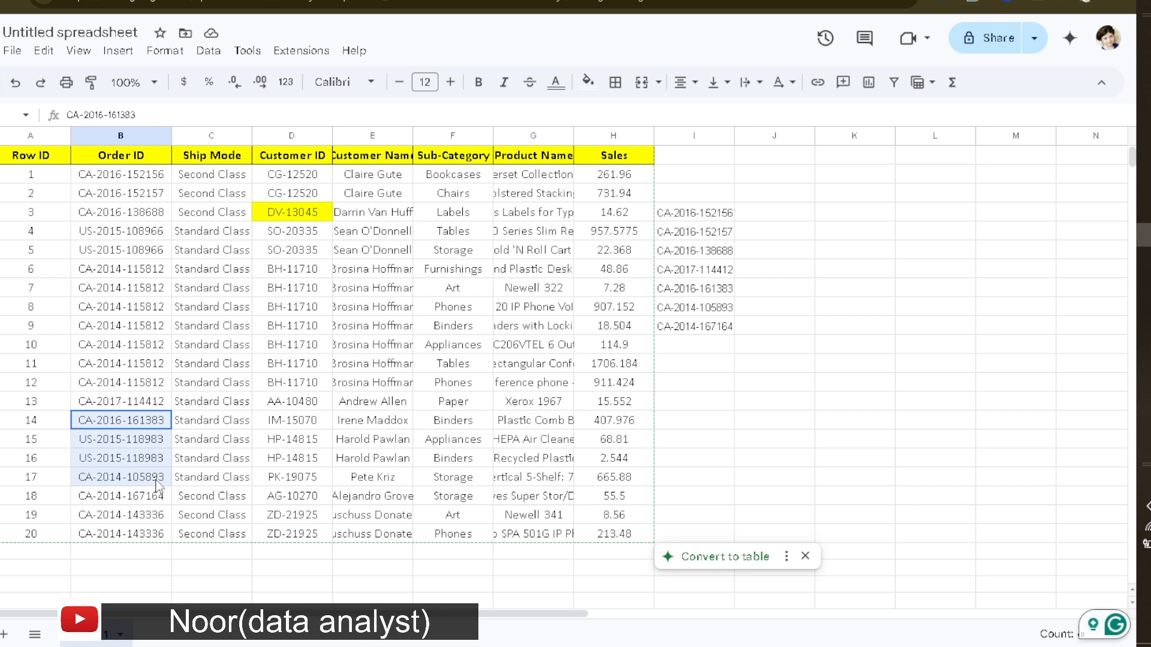
drag(158, 484, 157, 482)
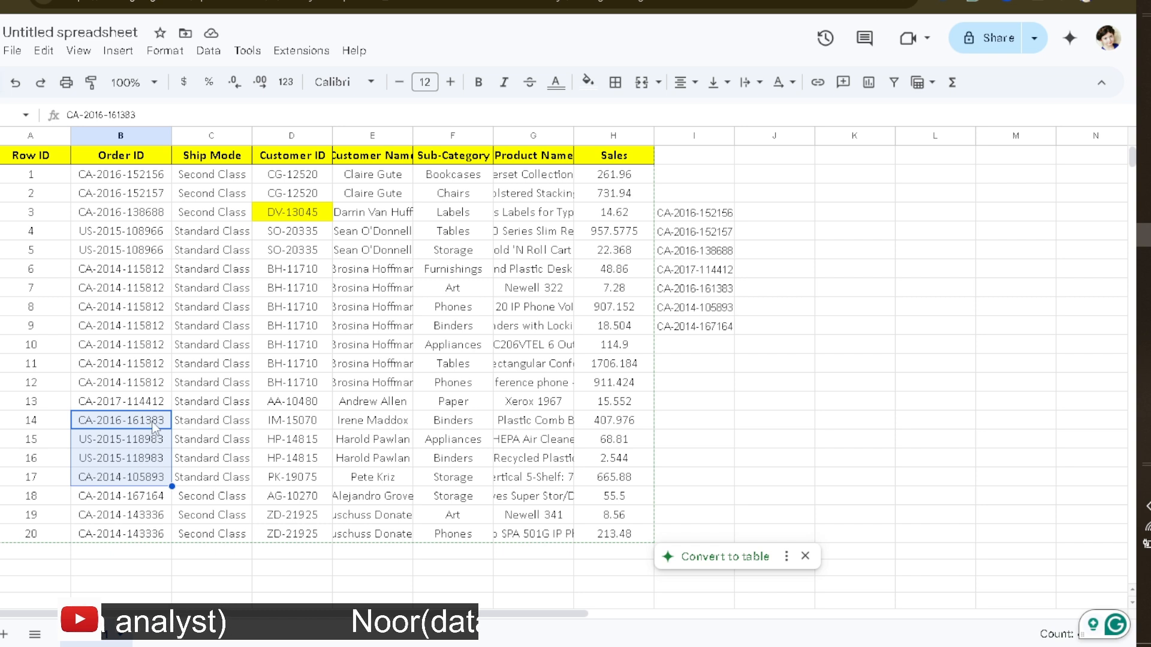
click(156, 427)
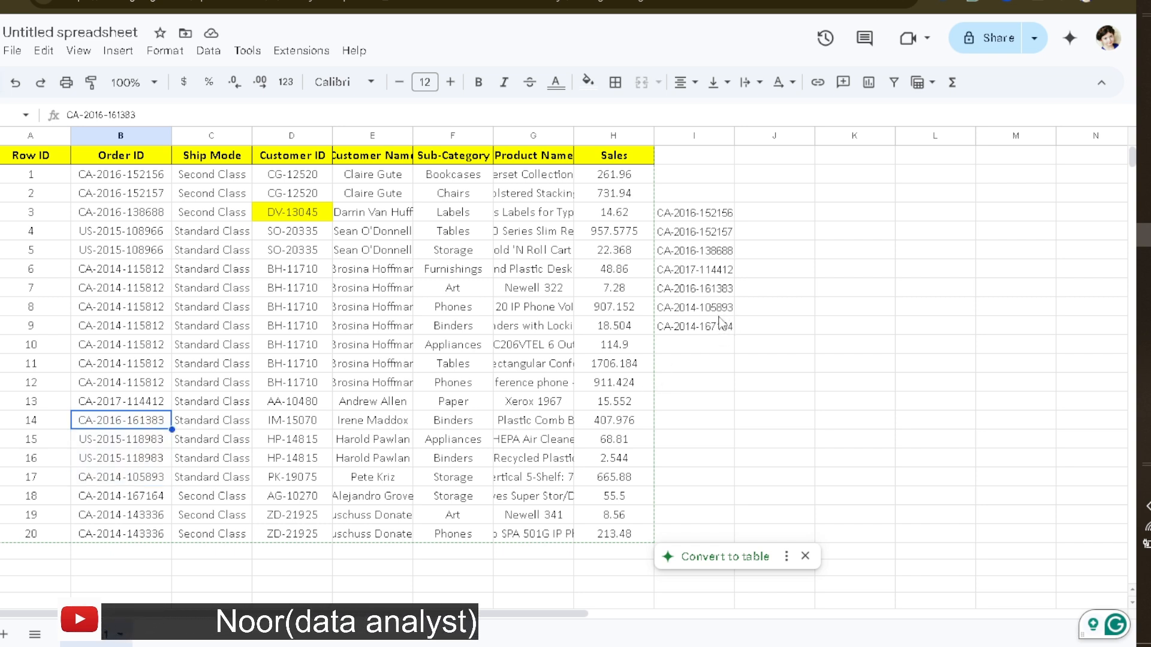
click(139, 479)
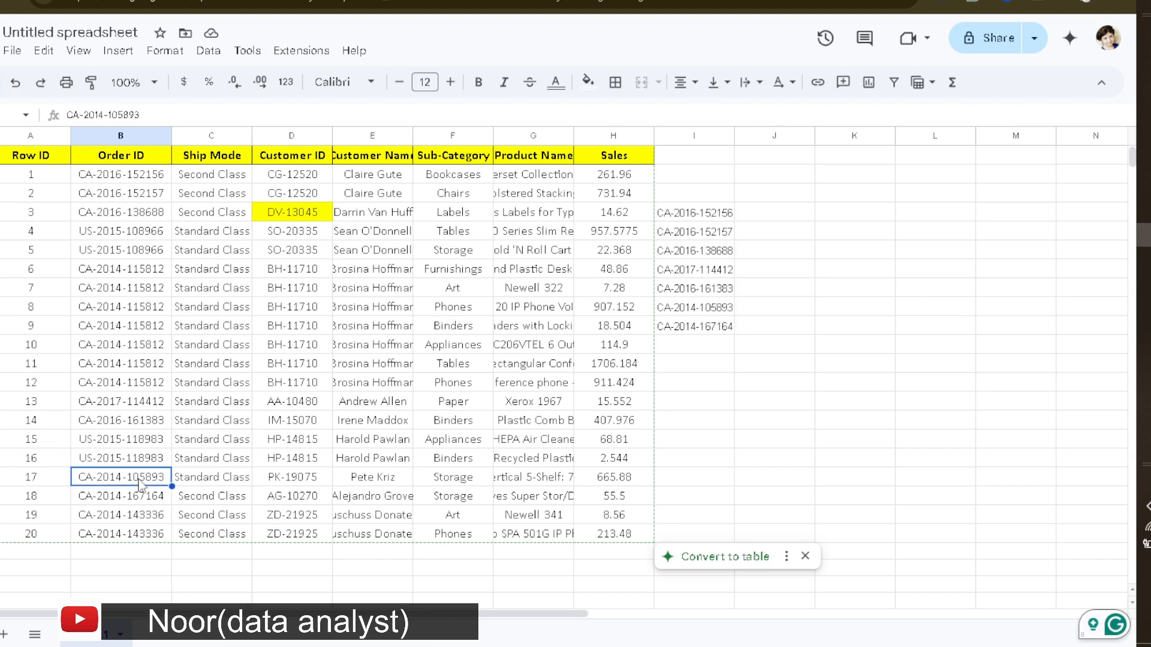
click(163, 443)
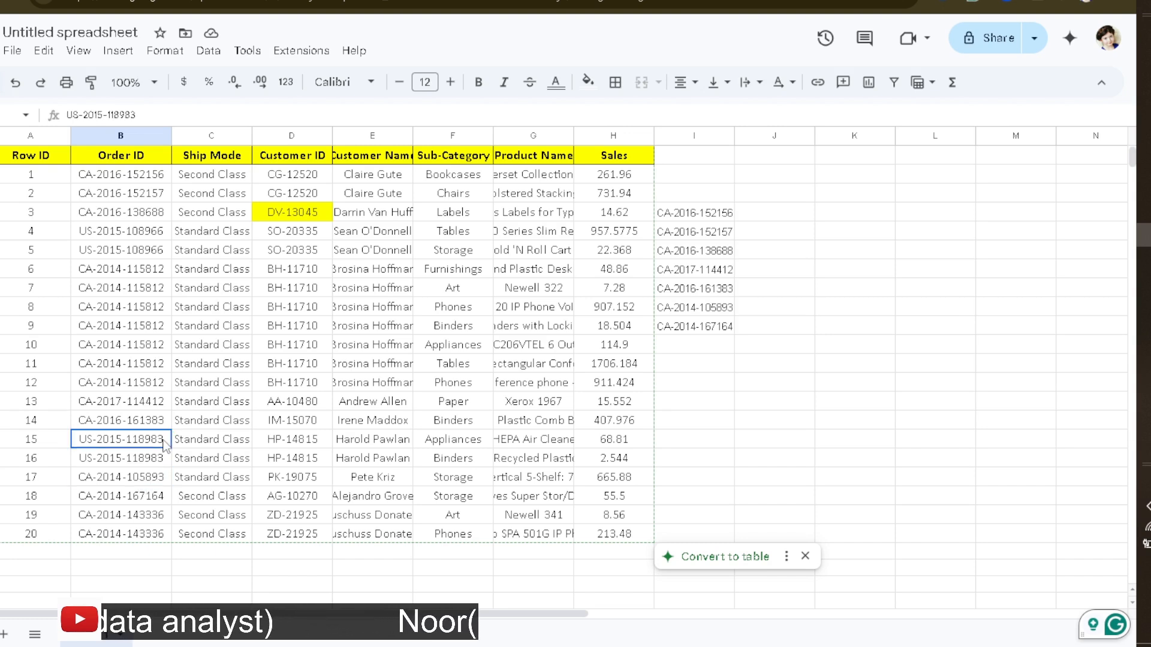
click(166, 463)
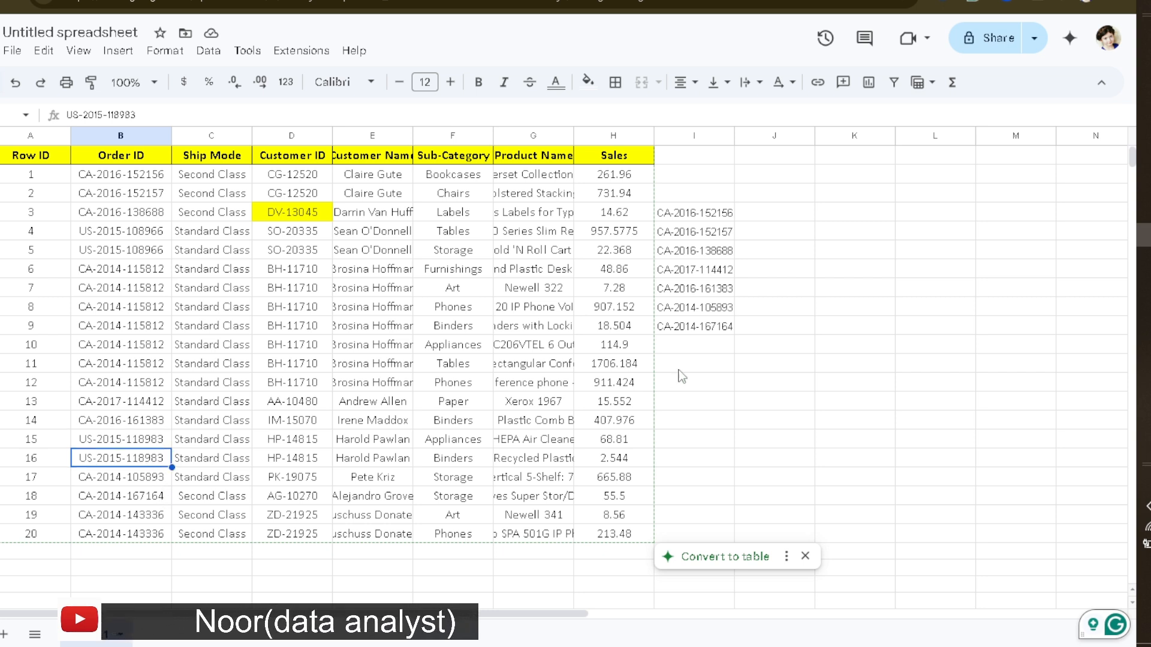
click(127, 497)
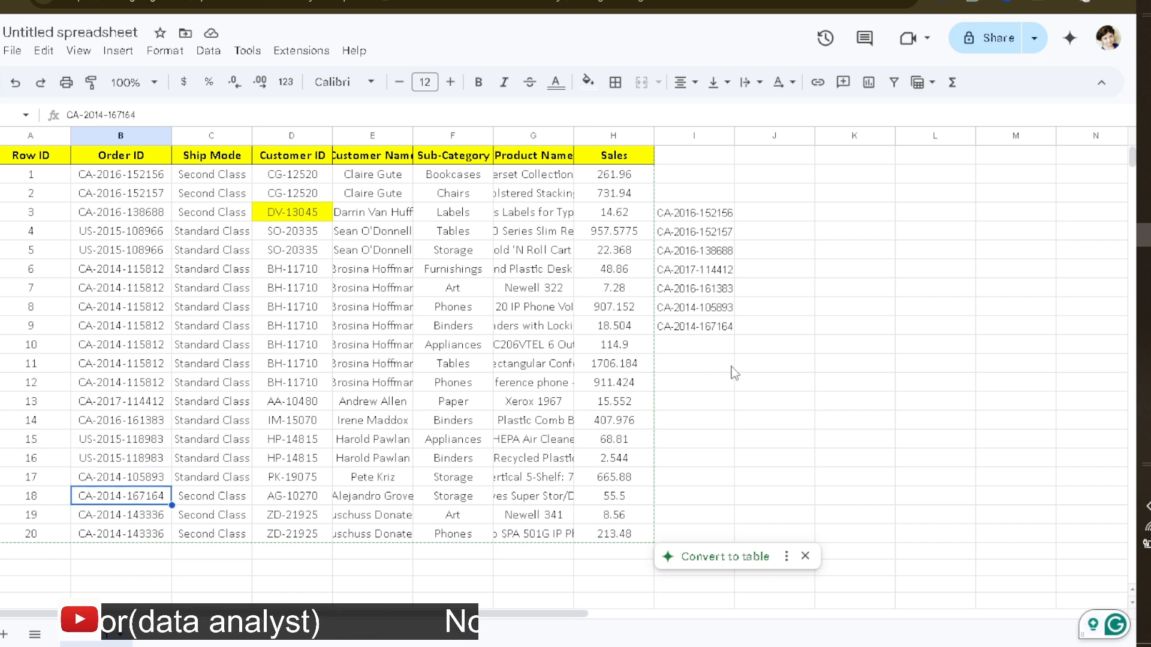
click(694, 363)
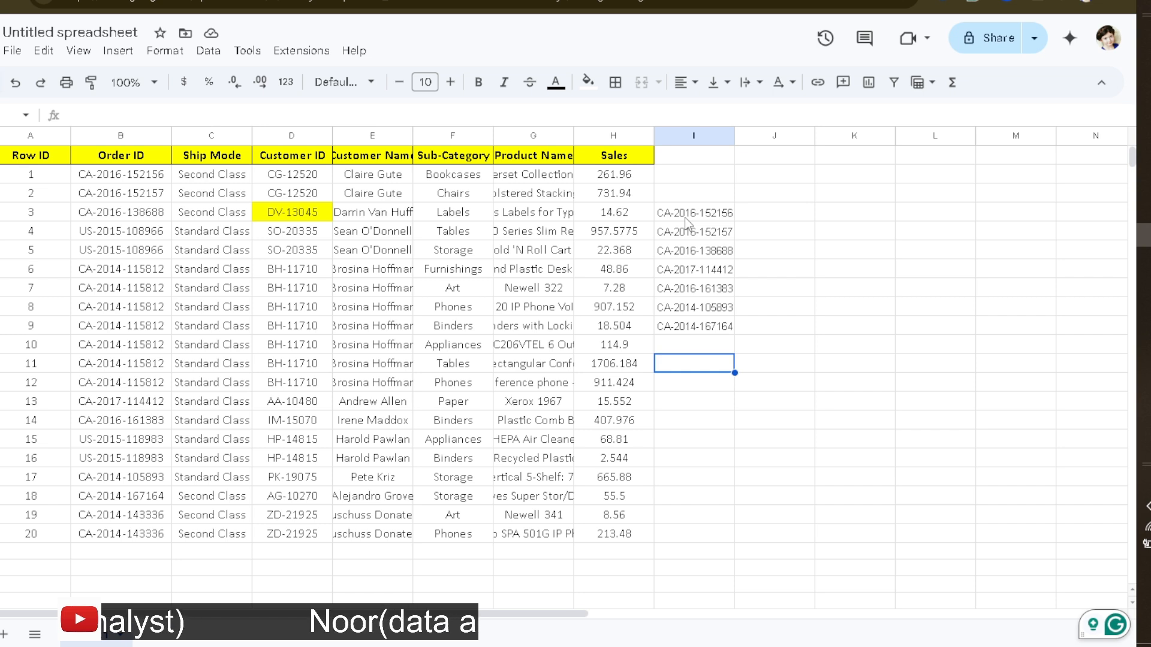
Enter =UNIQUE(B2:H7,true) in cell J4, setting by_column to true and leaving out exactly_once.
click(779, 217)
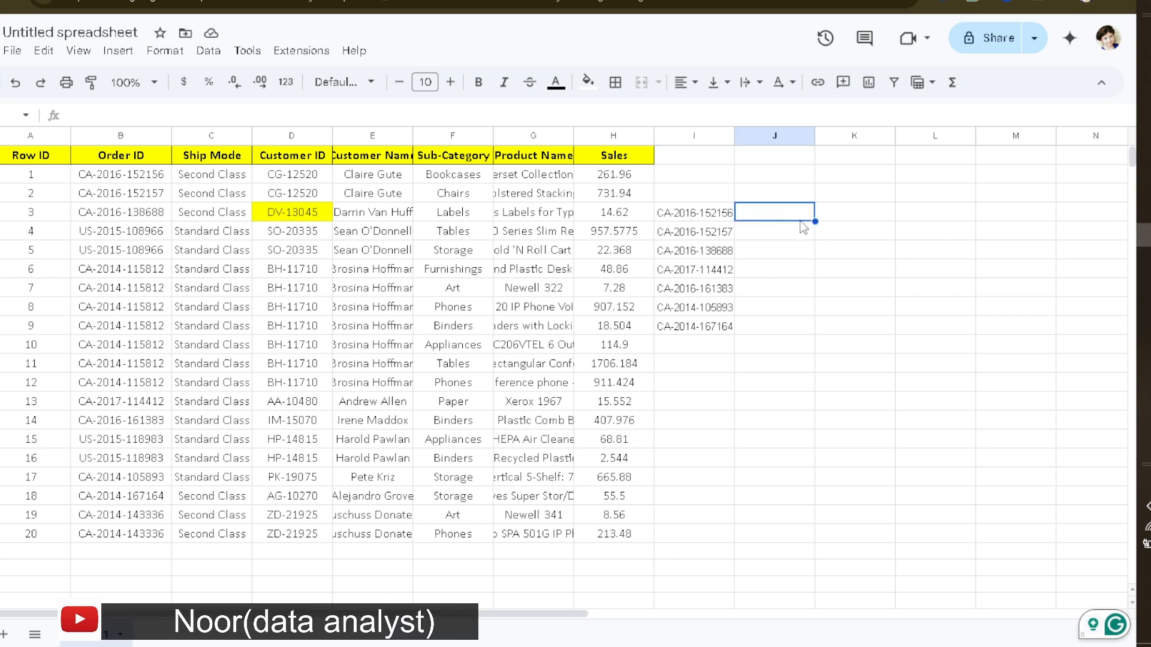
text(=uni)
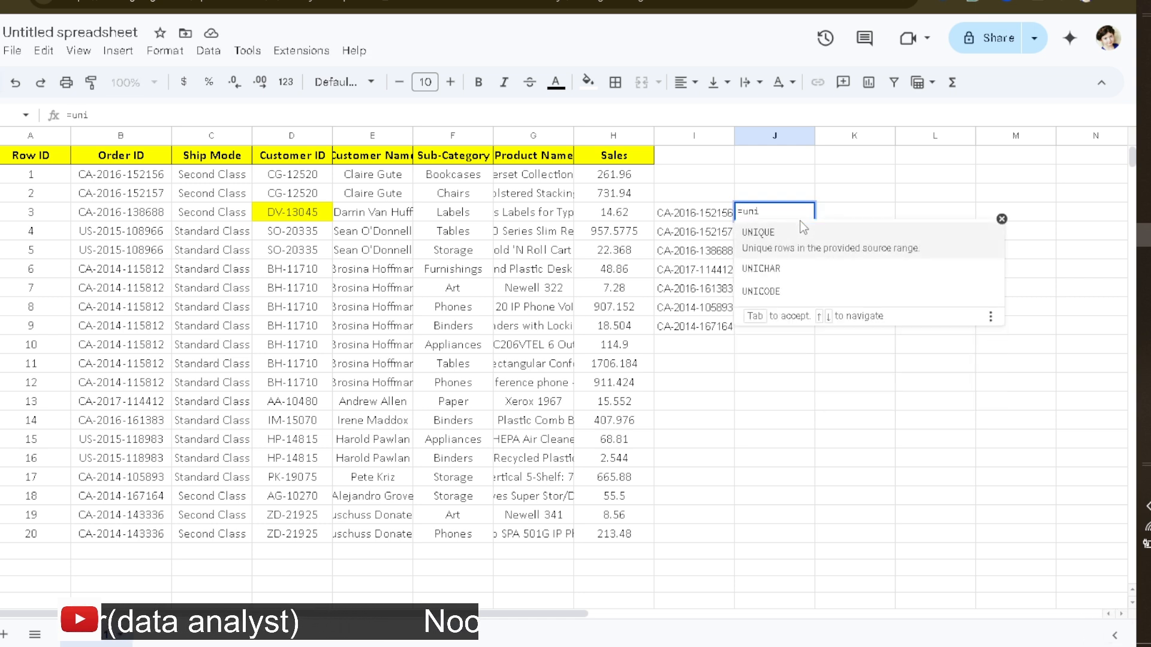
click(804, 235)
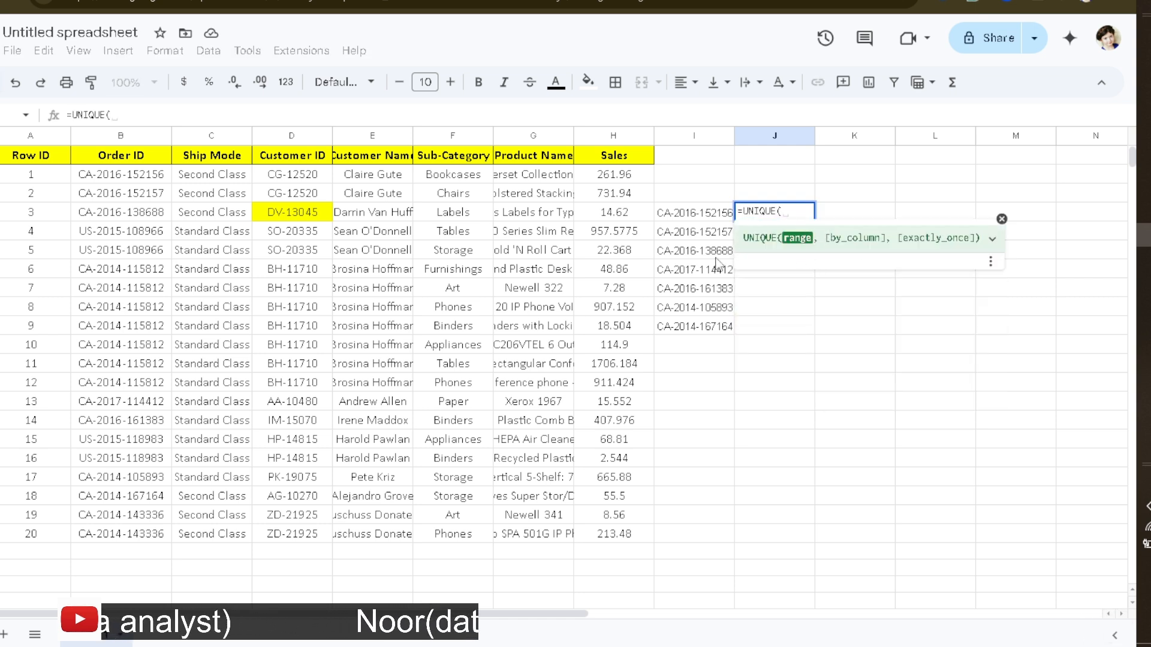
drag(123, 177, 610, 271)
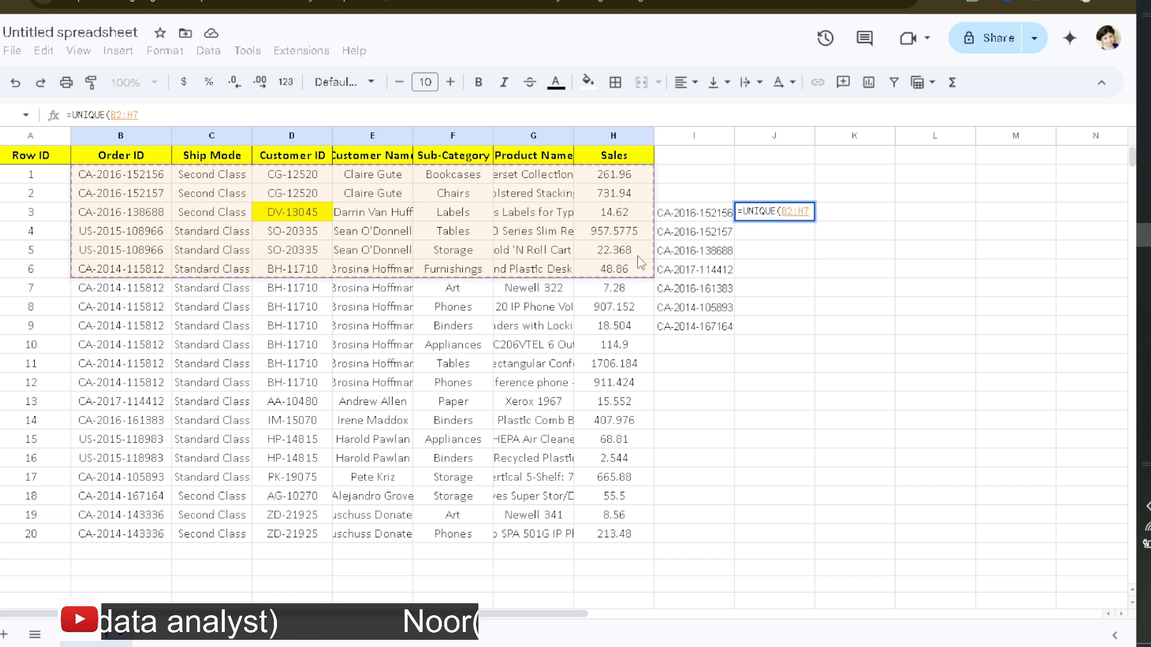
text(,)
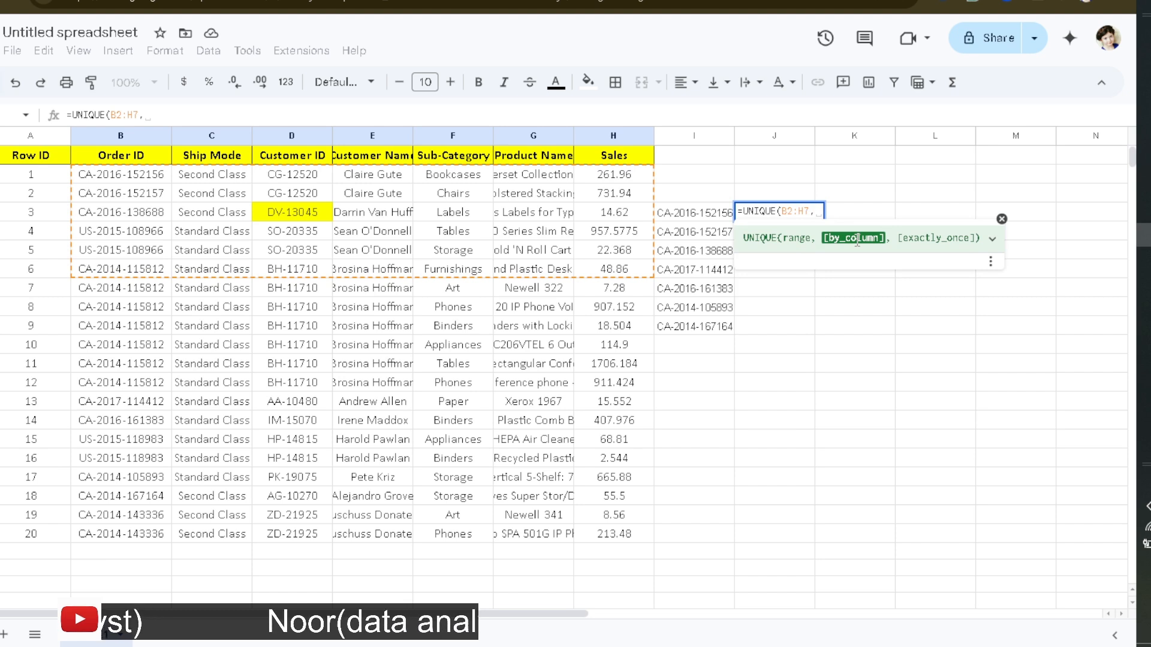
text(true)
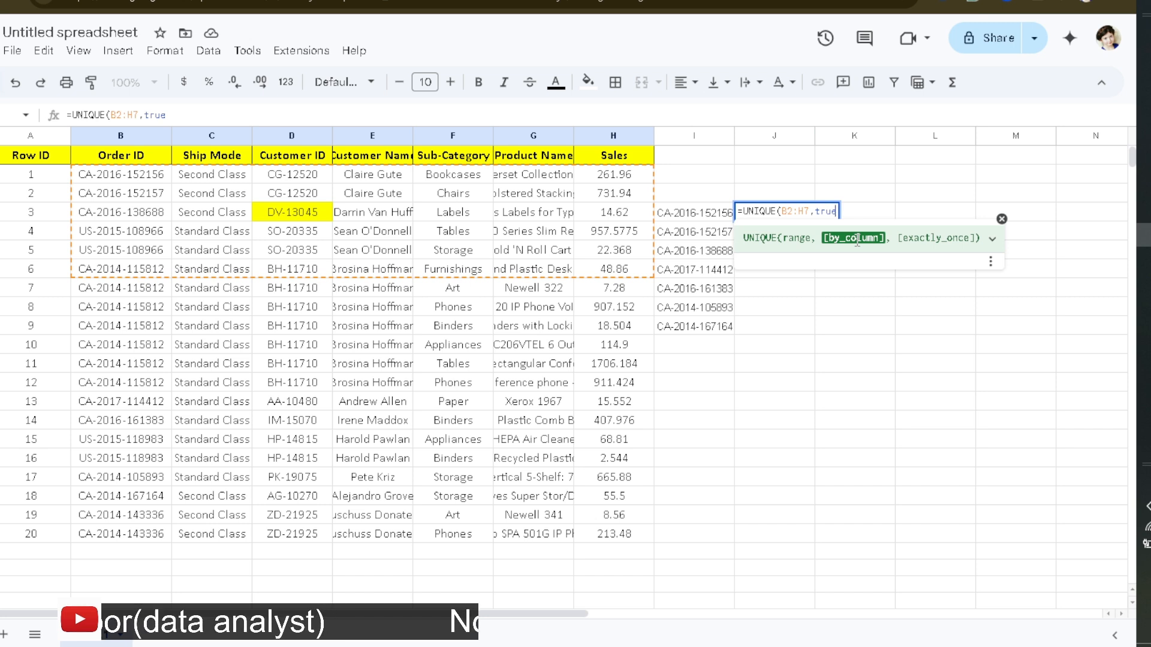
text(,)
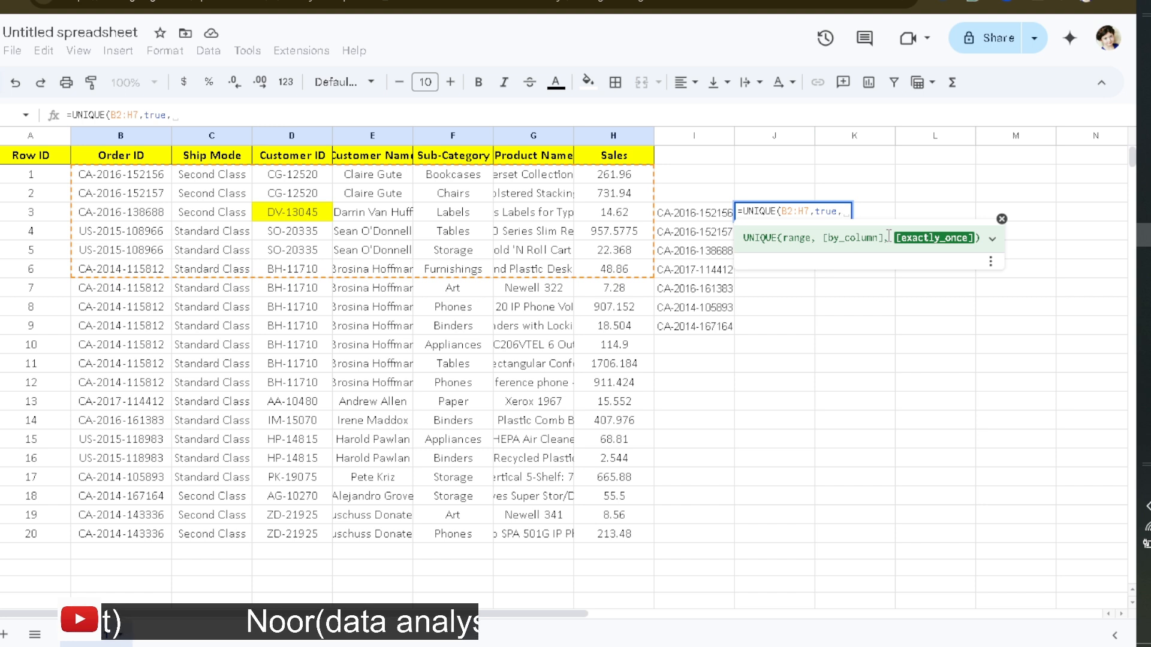
key(BackSpace)
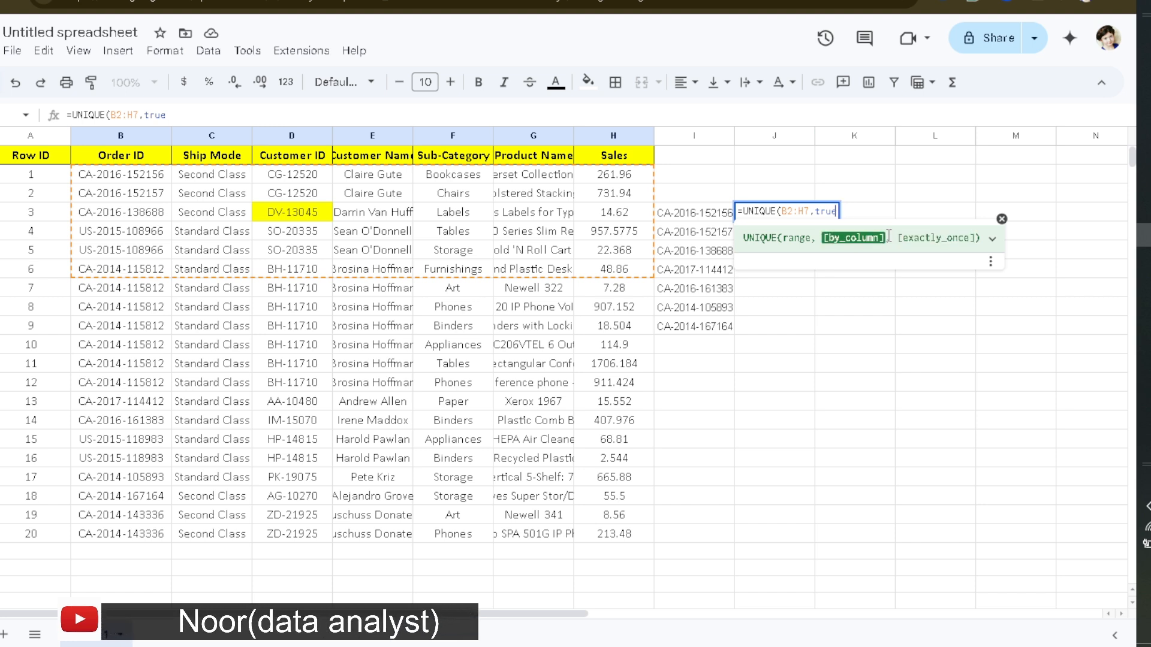
text())
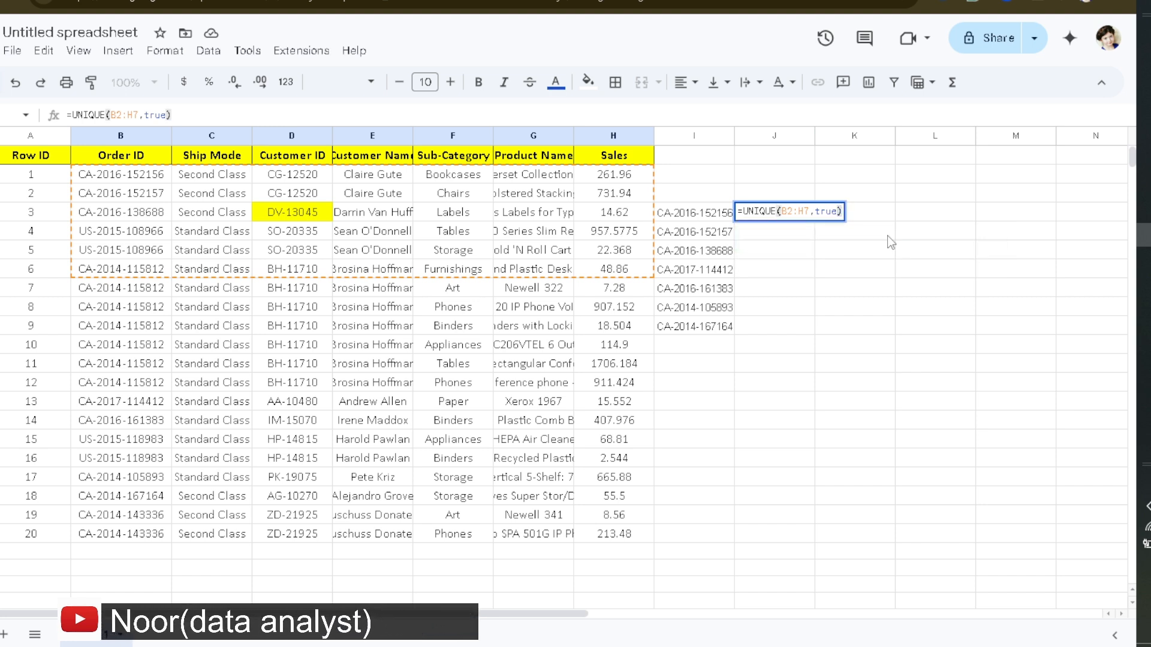
key(Return)
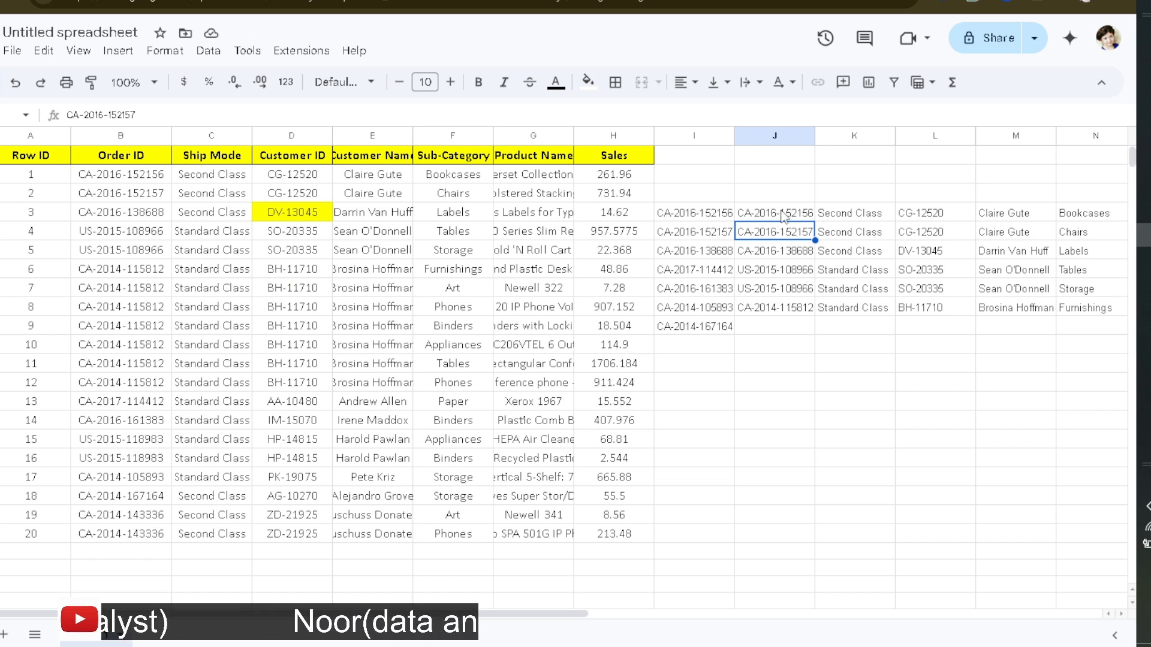
Examine the UNIQUE output starting in J4, including the two rows that share an Order ID and their sub-categories.
click(783, 216)
shift+click(1066, 220)
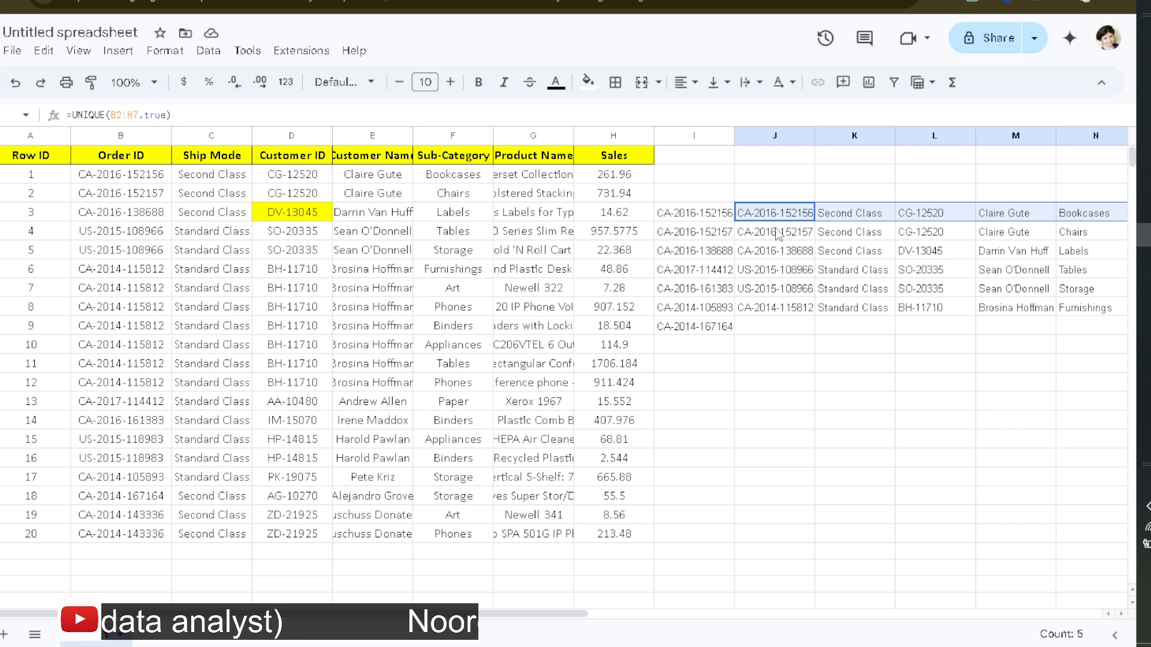
key(ctrl+c)
key(Escape)
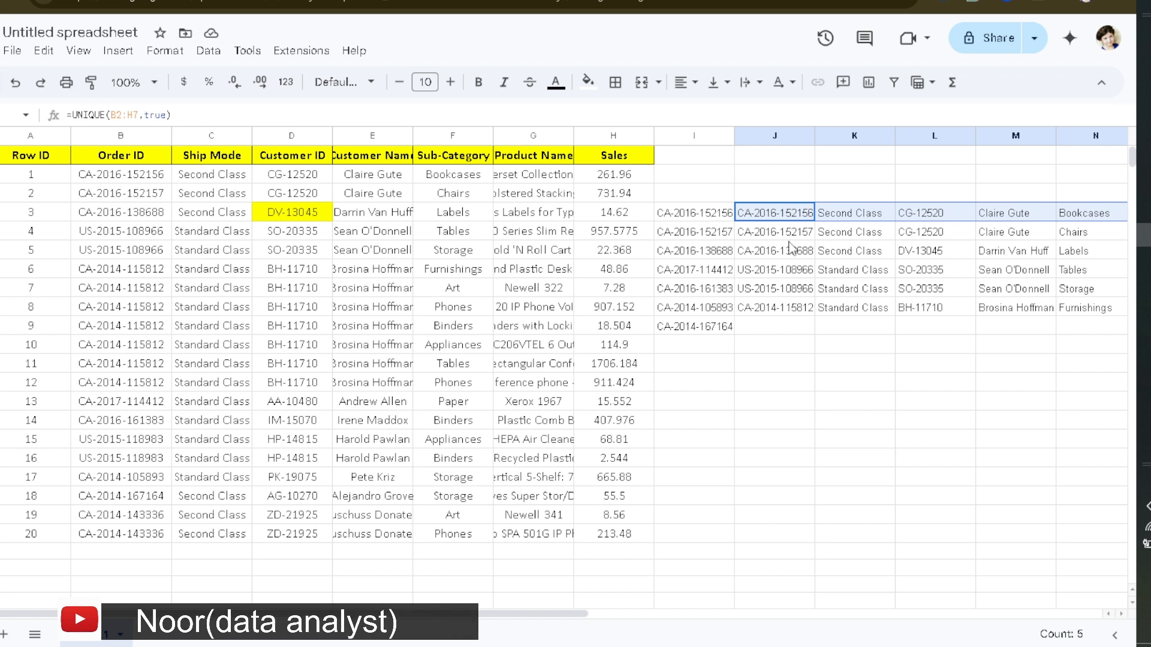
click(802, 217)
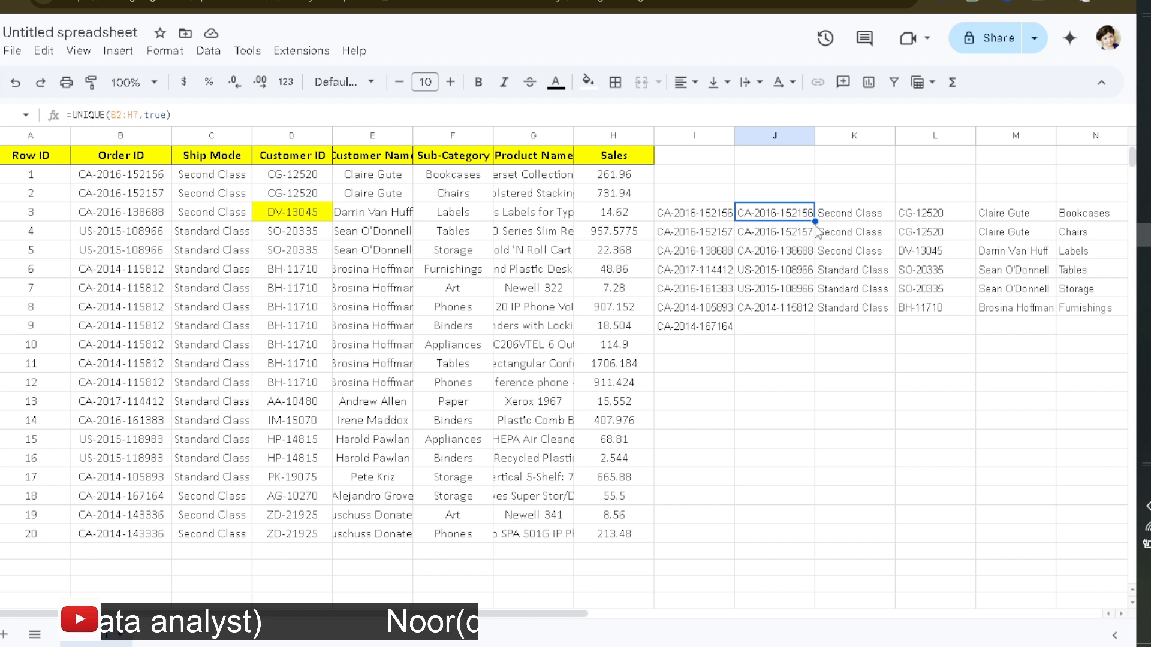
mouse_move(815, 222)
mouse_down()
mouse_move(817, 316)
mouse_move(1049, 313)
mouse_move(820, 307)
mouse_move(809, 218)
mouse_up()
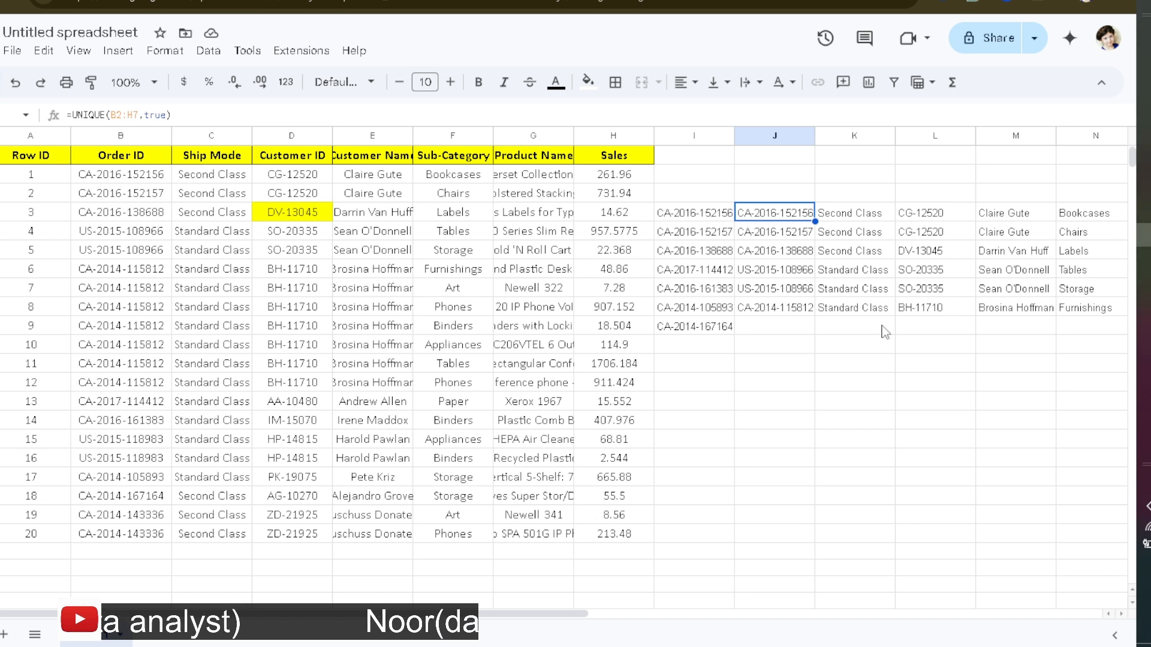
click(790, 252)
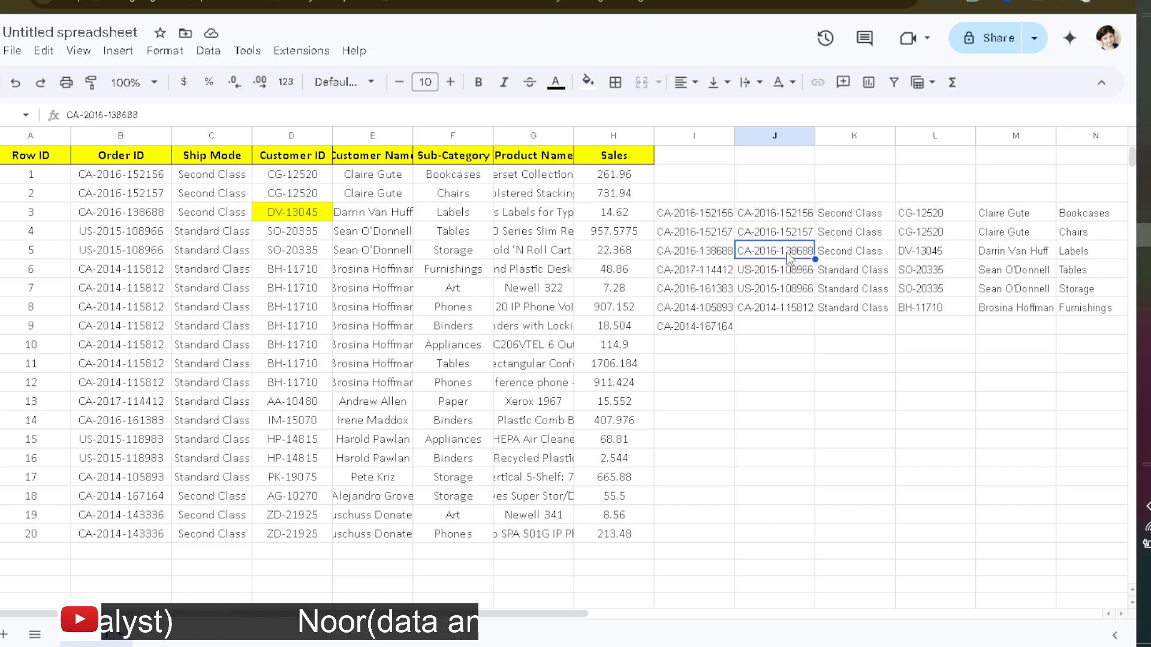
click(795, 276)
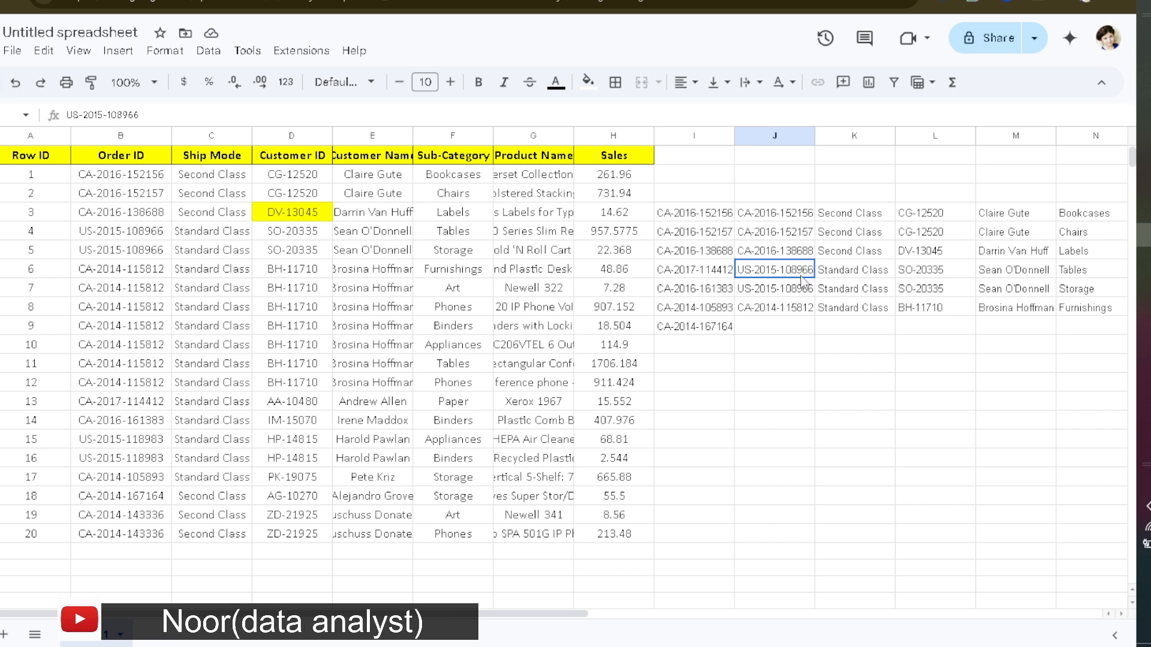
shift+click(800, 292)
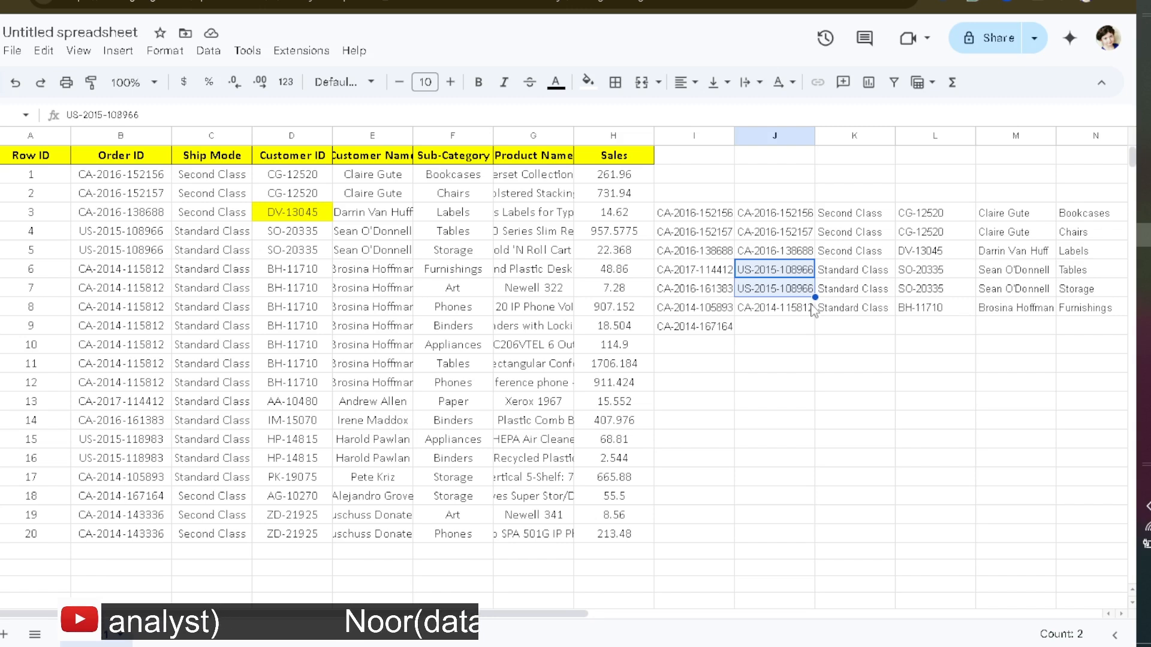
click(1091, 275)
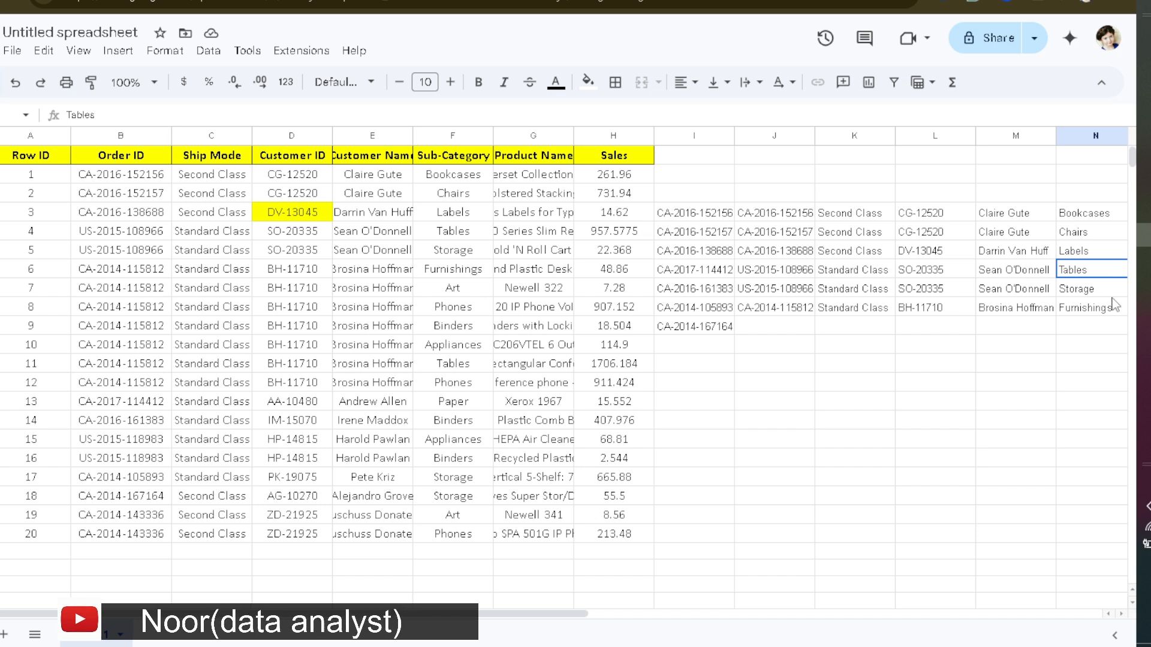
click(779, 272)
drag(667, 272, 1083, 295)
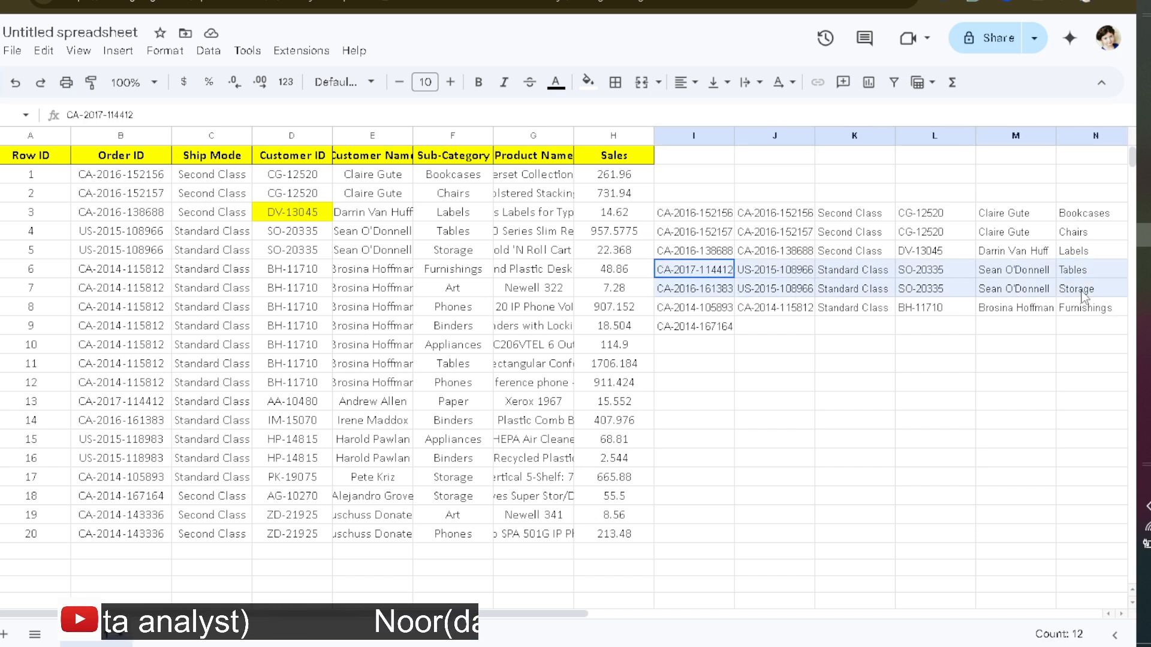
Compare the Order ID results in I4:I10 with the multi-column output starting in J4, checking its Tables and Storage rows.
click(787, 343)
drag(701, 271, 714, 329)
drag(696, 213, 706, 328)
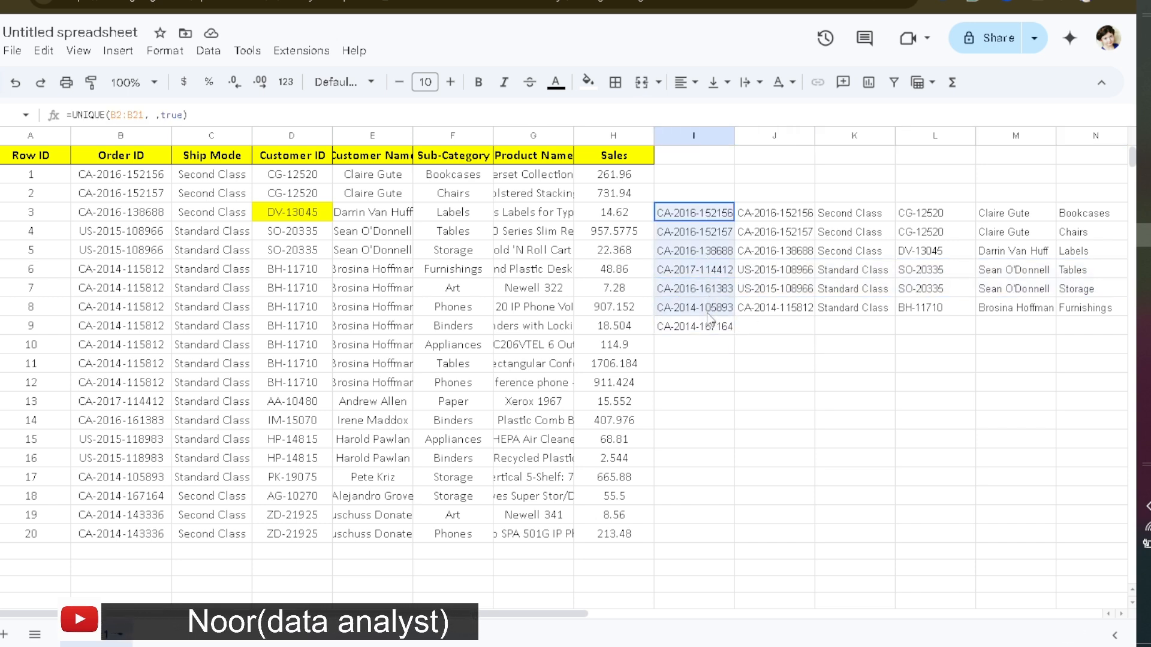
click(876, 326)
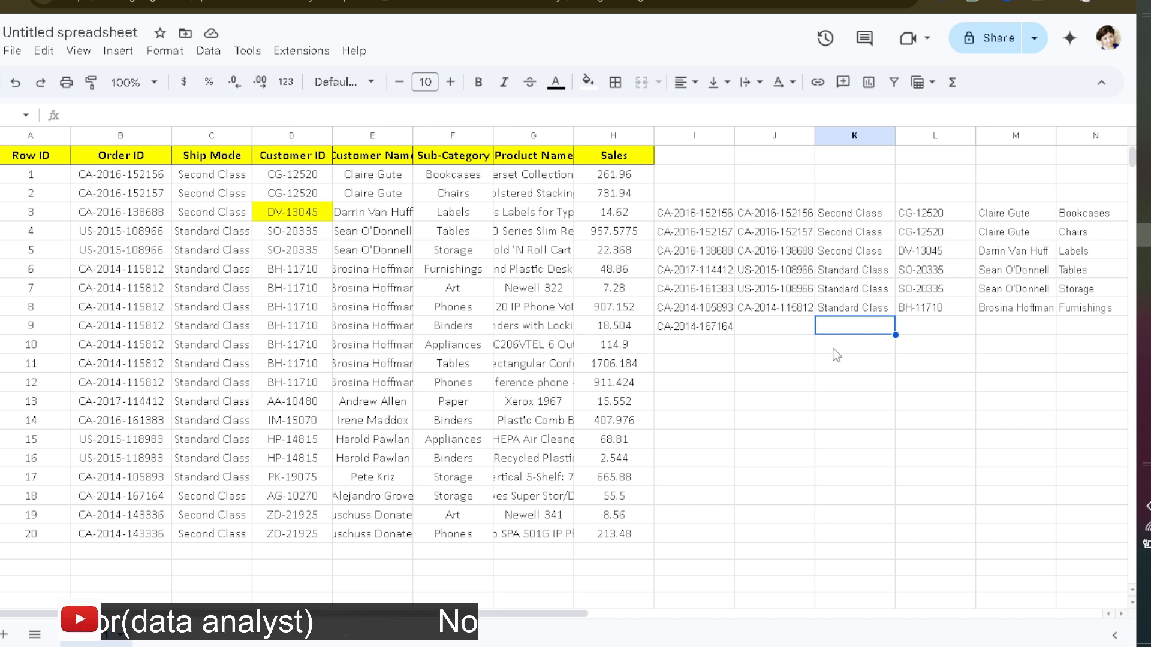
drag(767, 213, 774, 288)
drag(923, 325, 1095, 311)
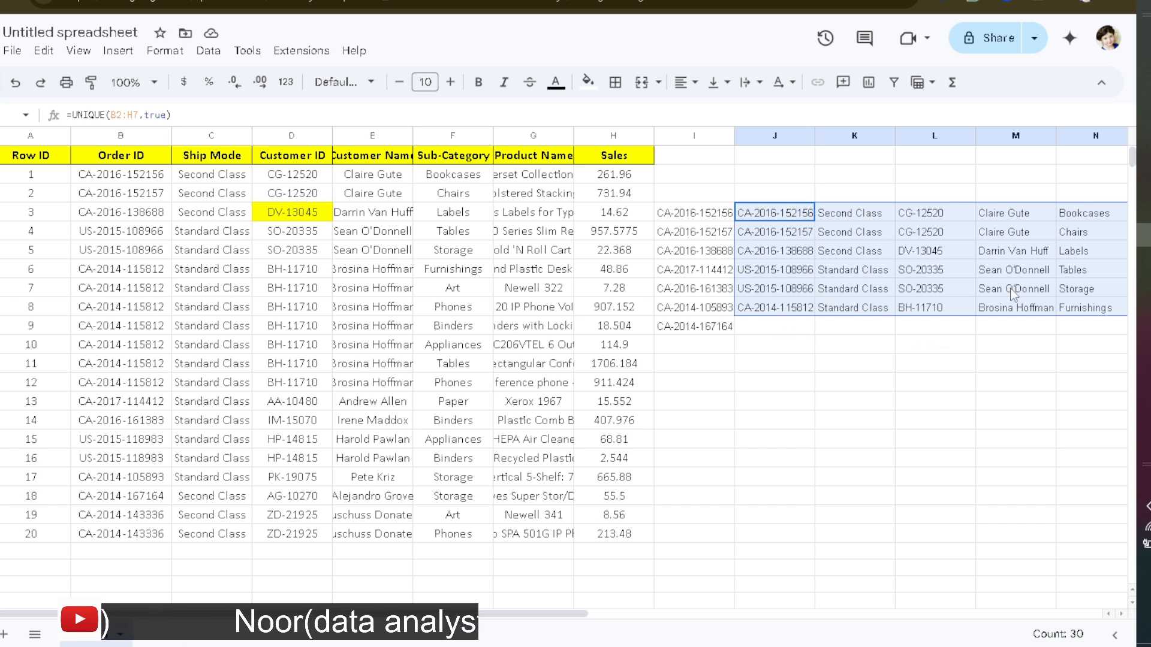
click(1077, 273)
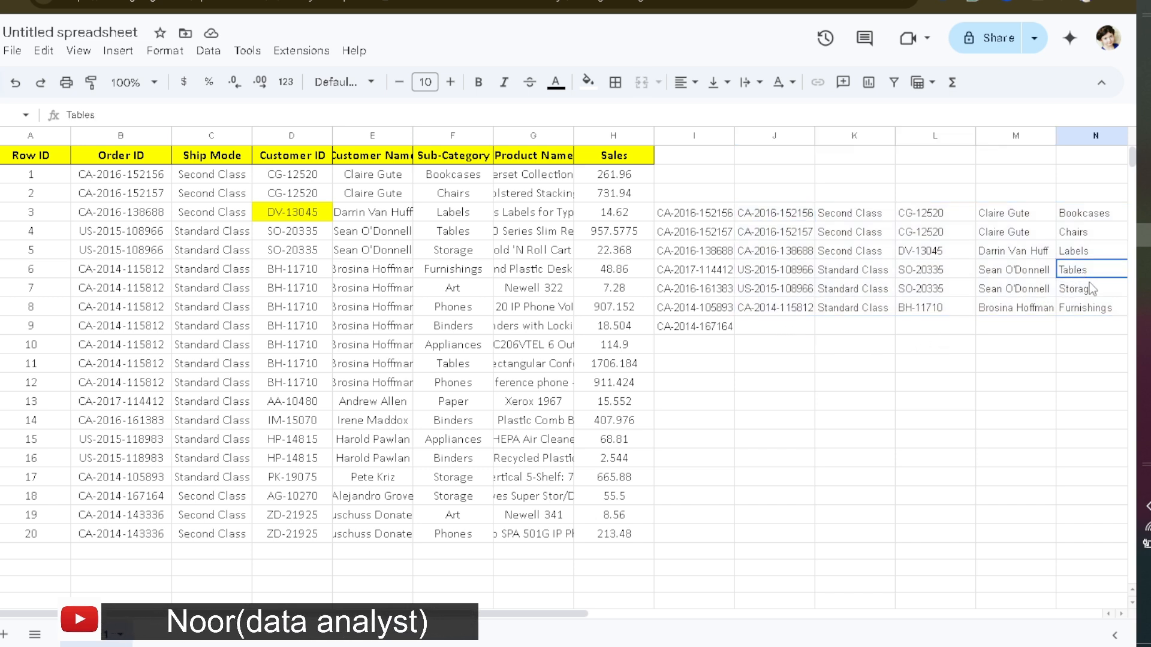
click(1090, 289)
click(785, 286)
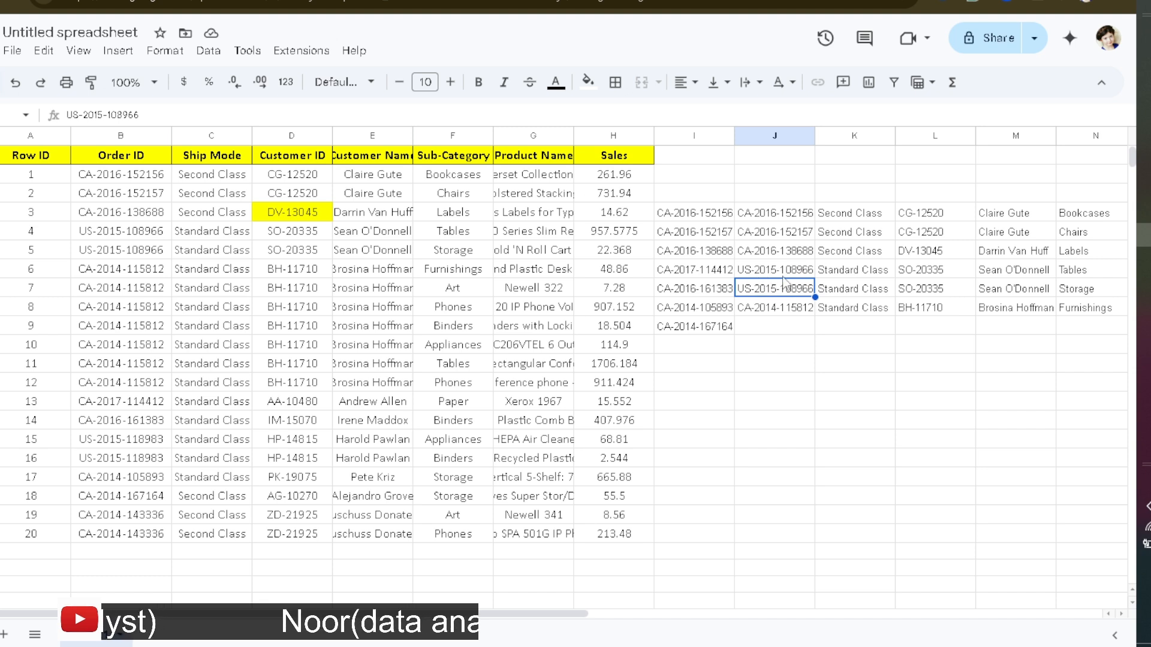
click(1082, 287)
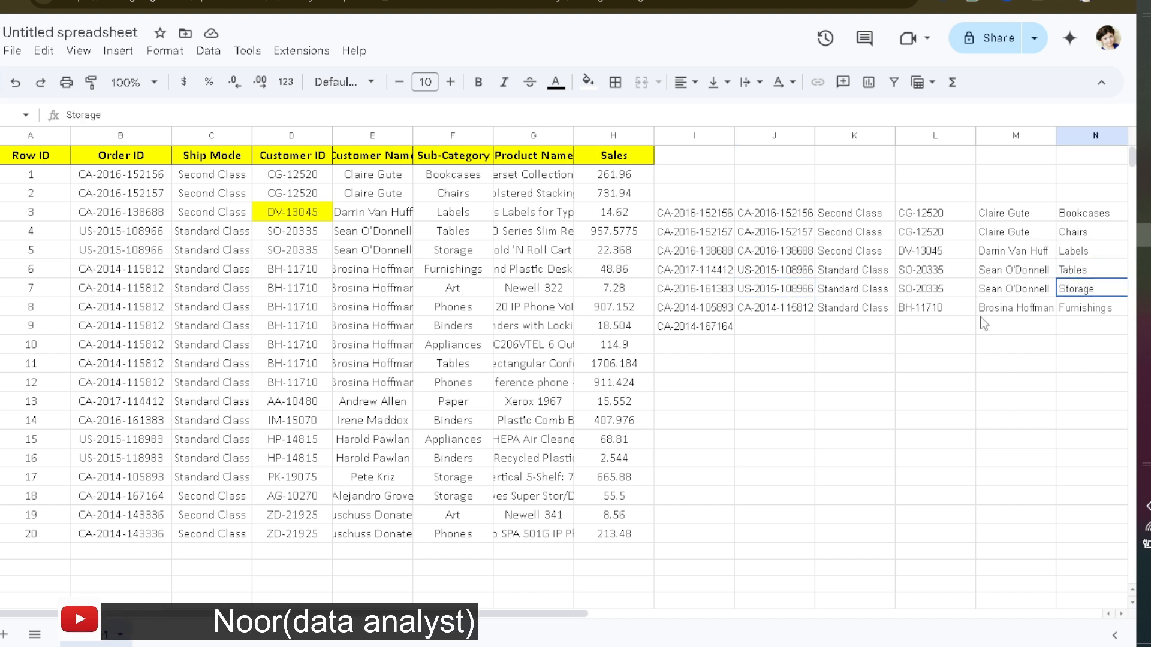
Enter =UNIQUE(B2:B21) in cell J11 to list the distinct Order IDs without any optional arguments.
click(749, 346)
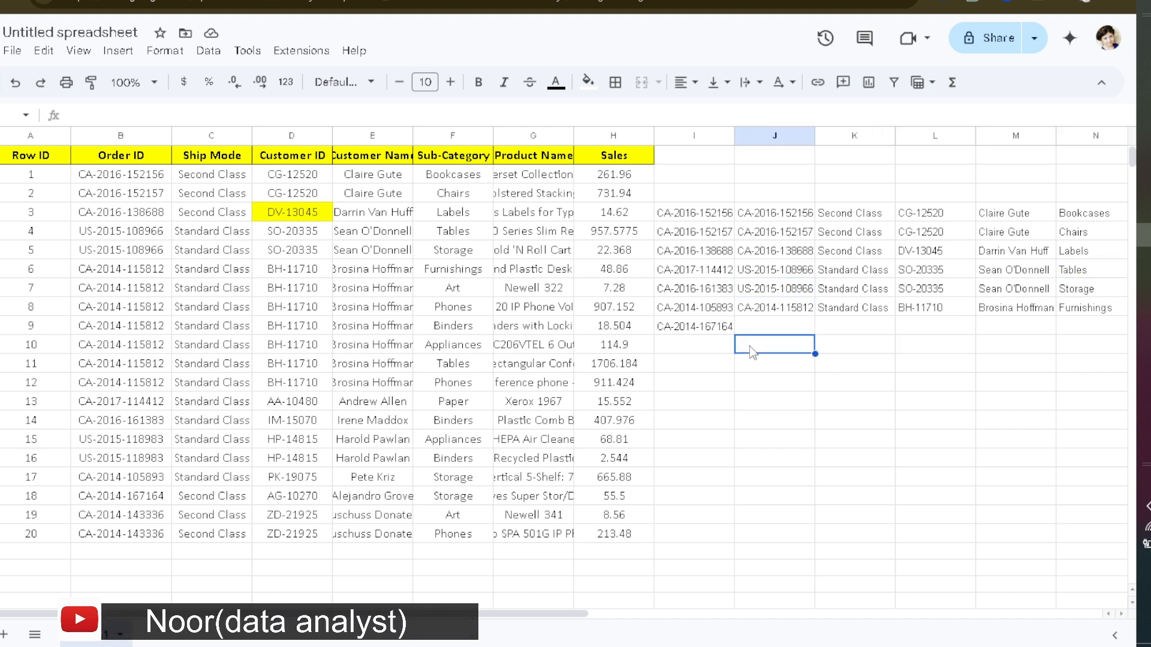
text(=)
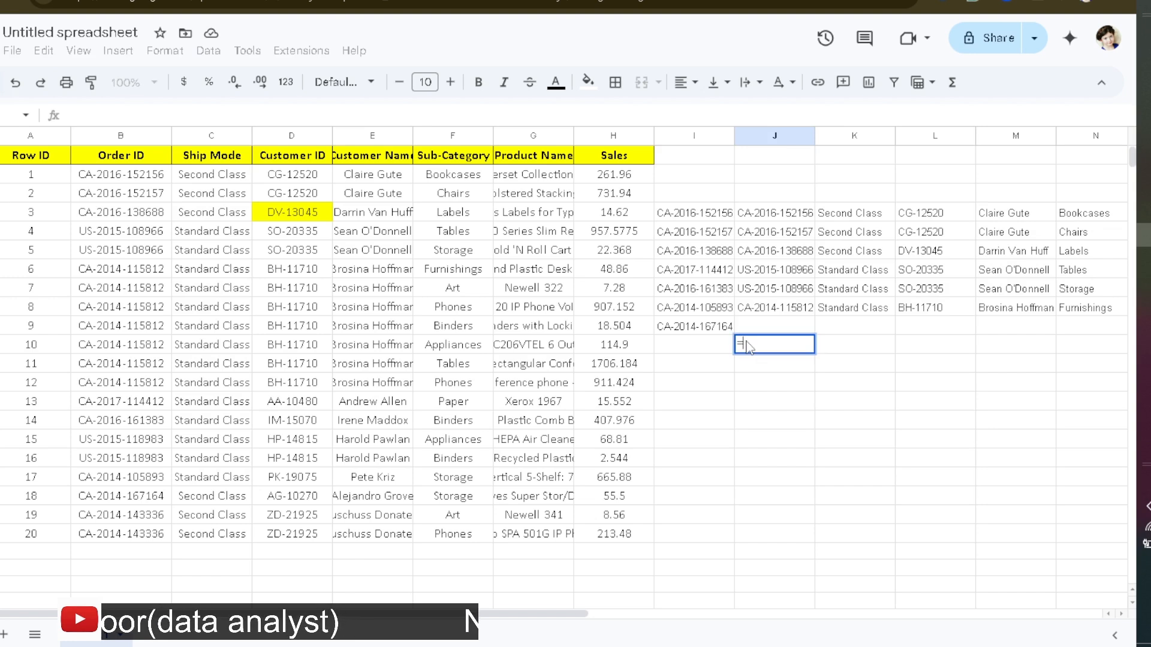
text(uni)
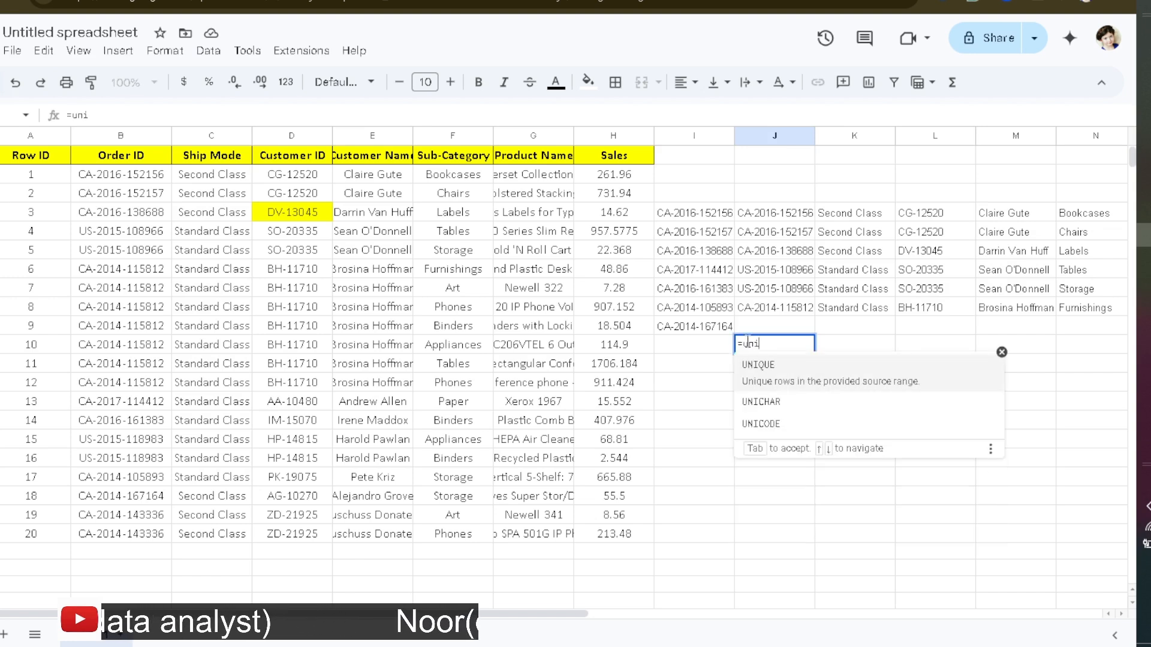
click(784, 374)
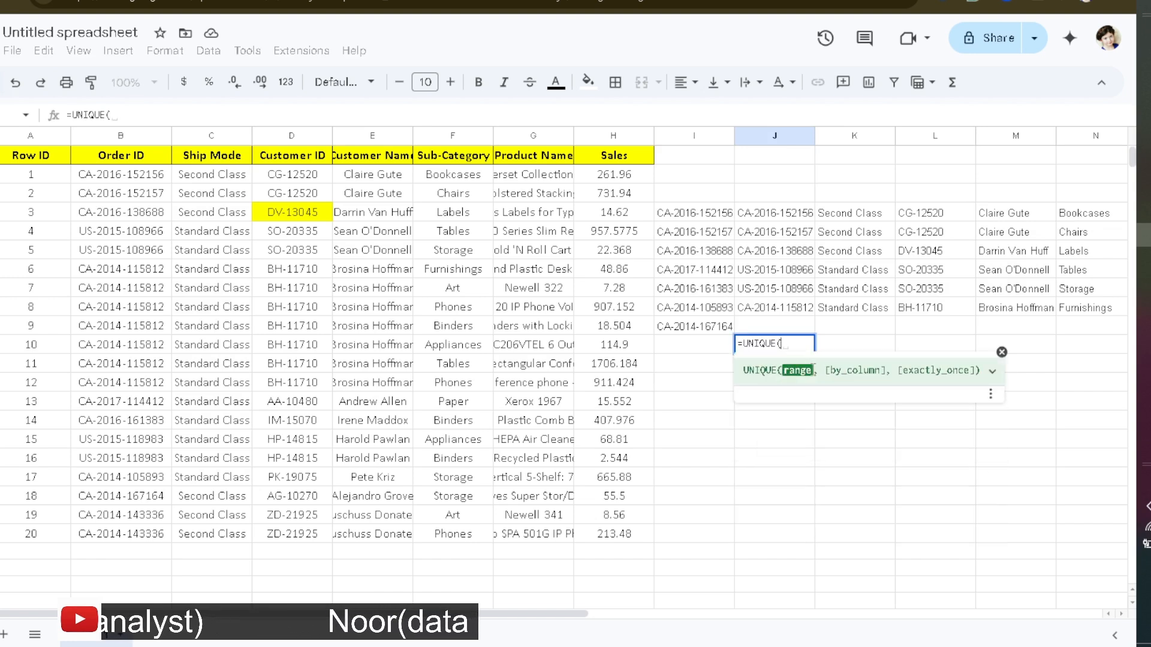
drag(122, 178, 124, 535)
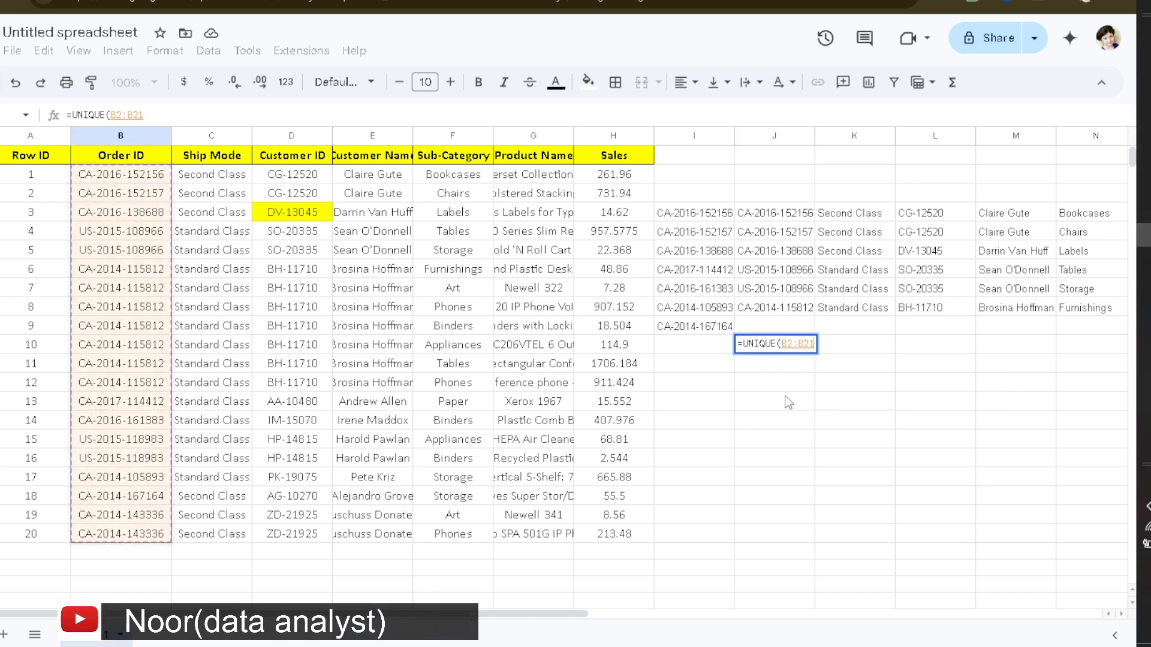
text())
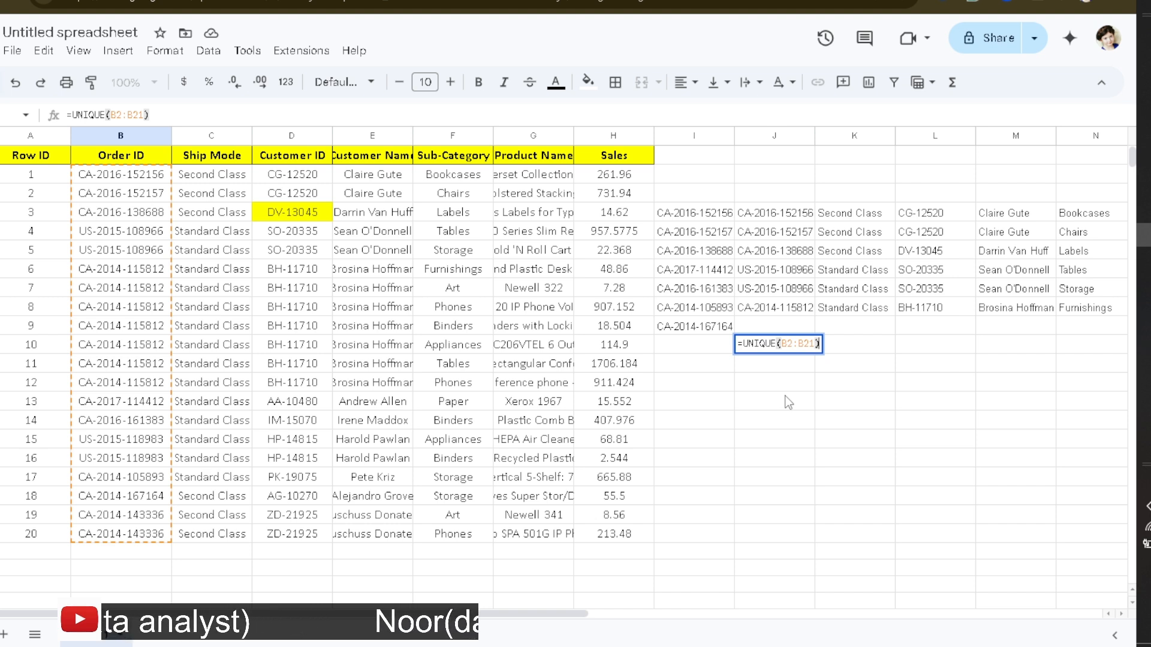
key(Return)
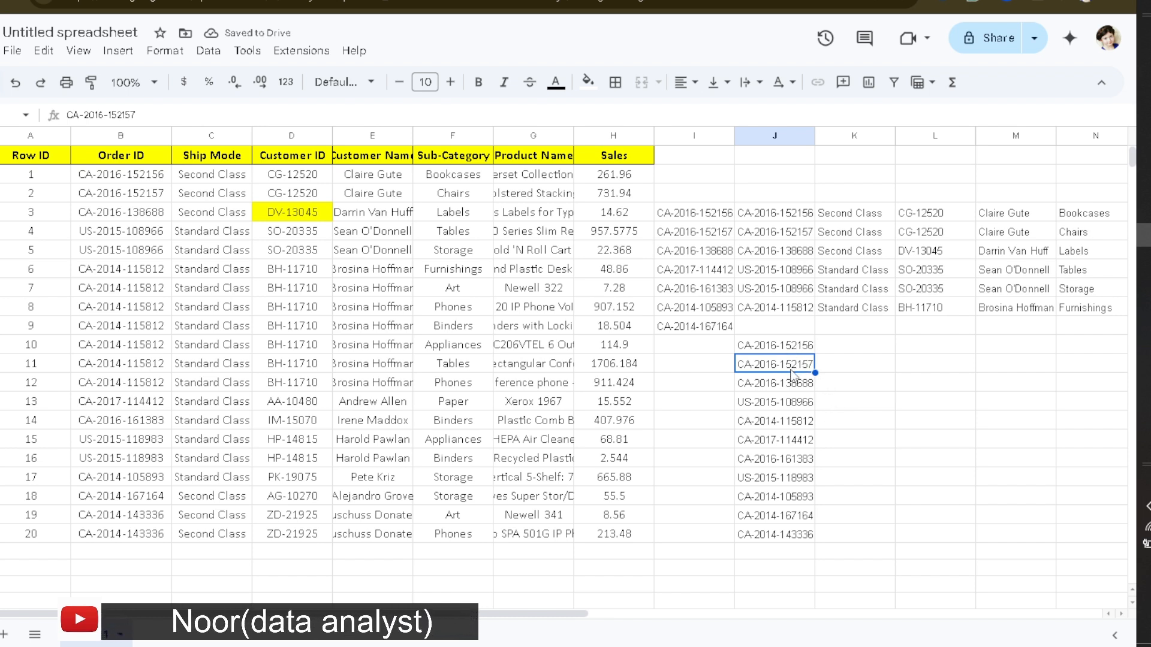
Check the source Order IDs in B3:B5 against the UNIQUE list starting in J11.
click(144, 192)
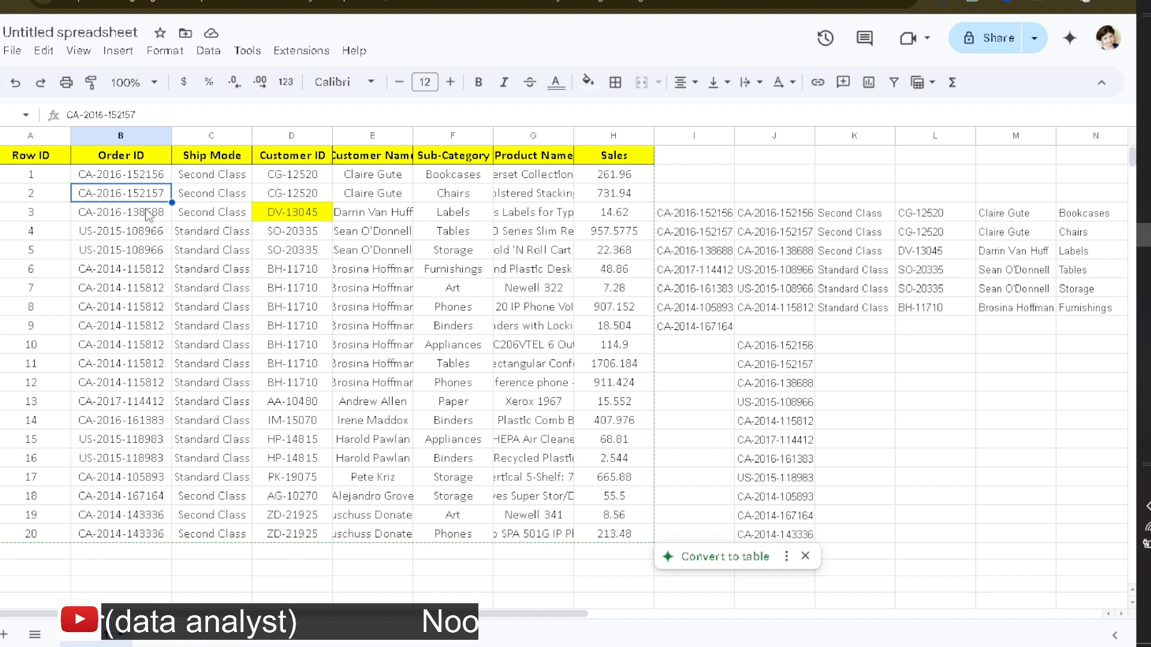
click(154, 215)
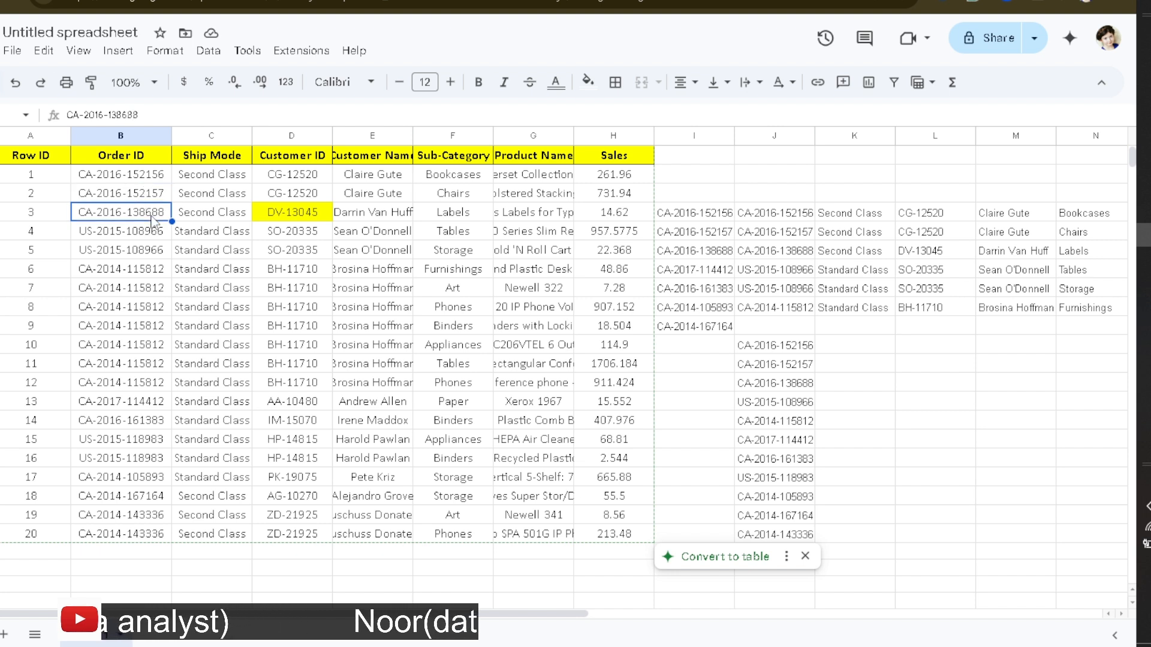
click(155, 238)
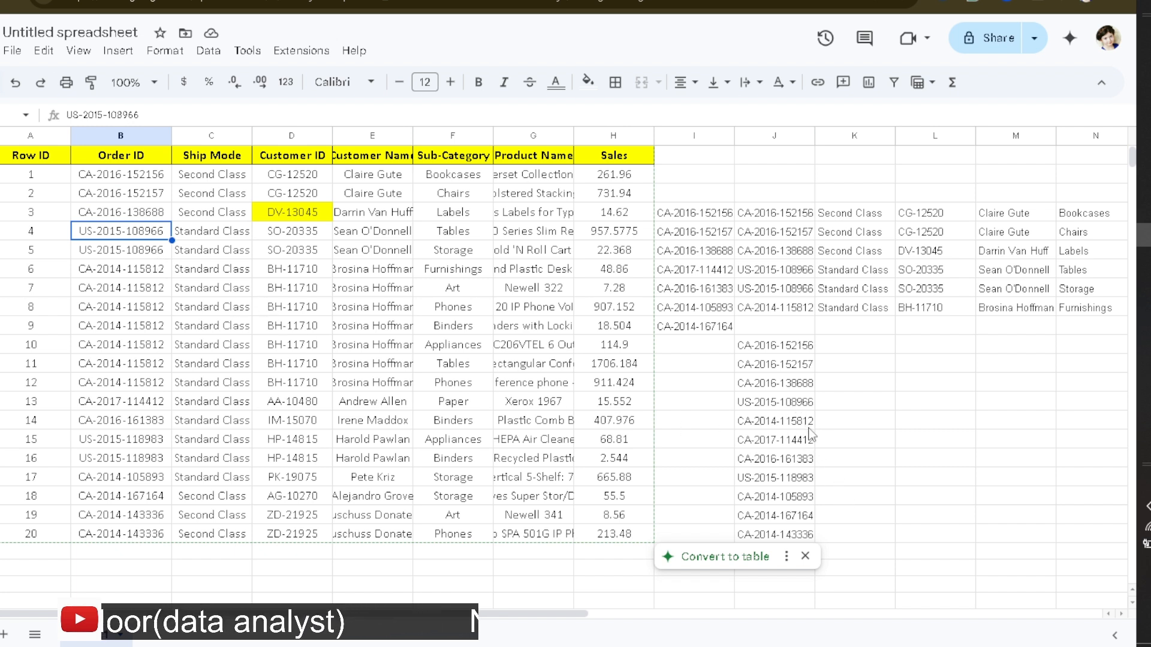
click(804, 405)
click(134, 268)
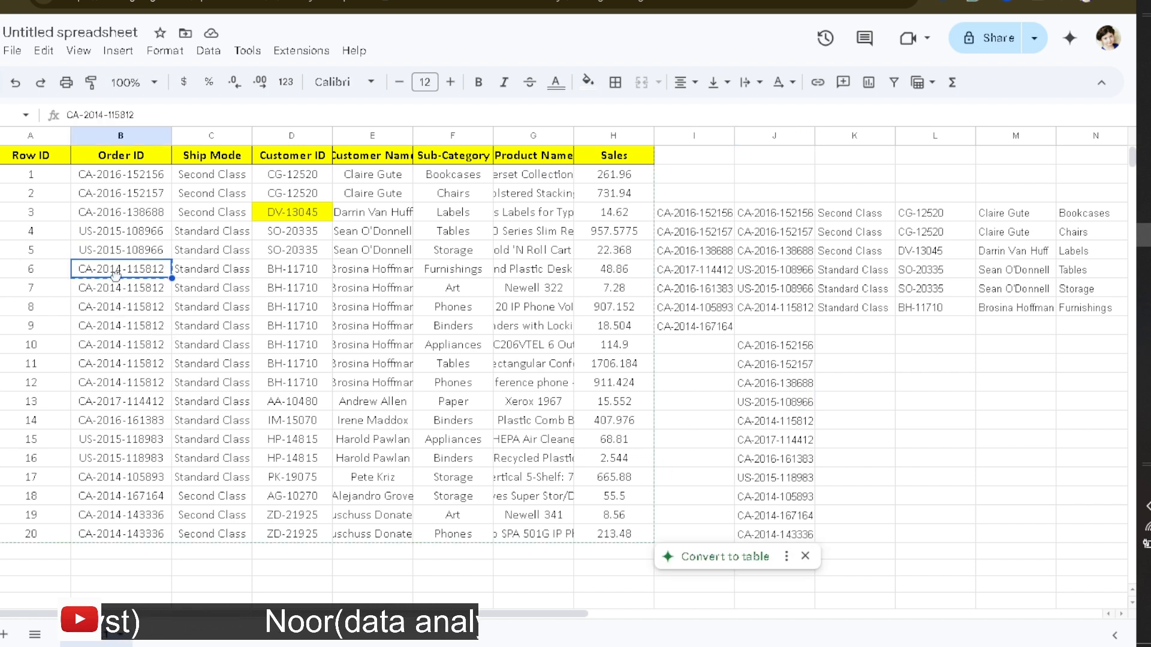
drag(115, 273, 163, 391)
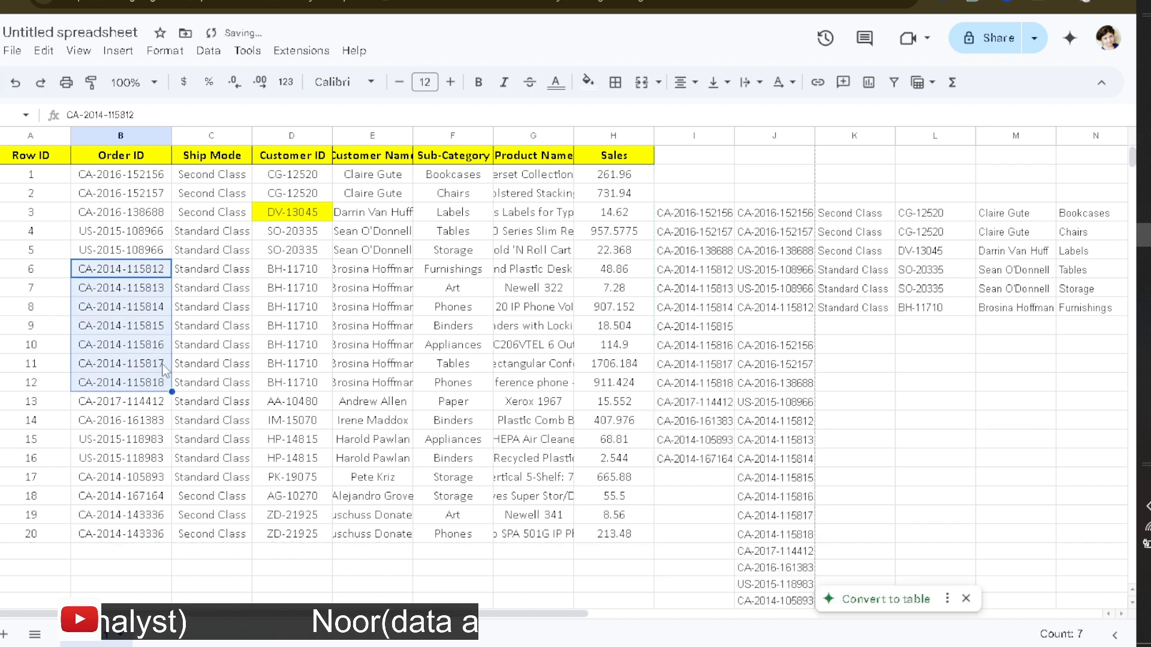
key(ctrl+z)
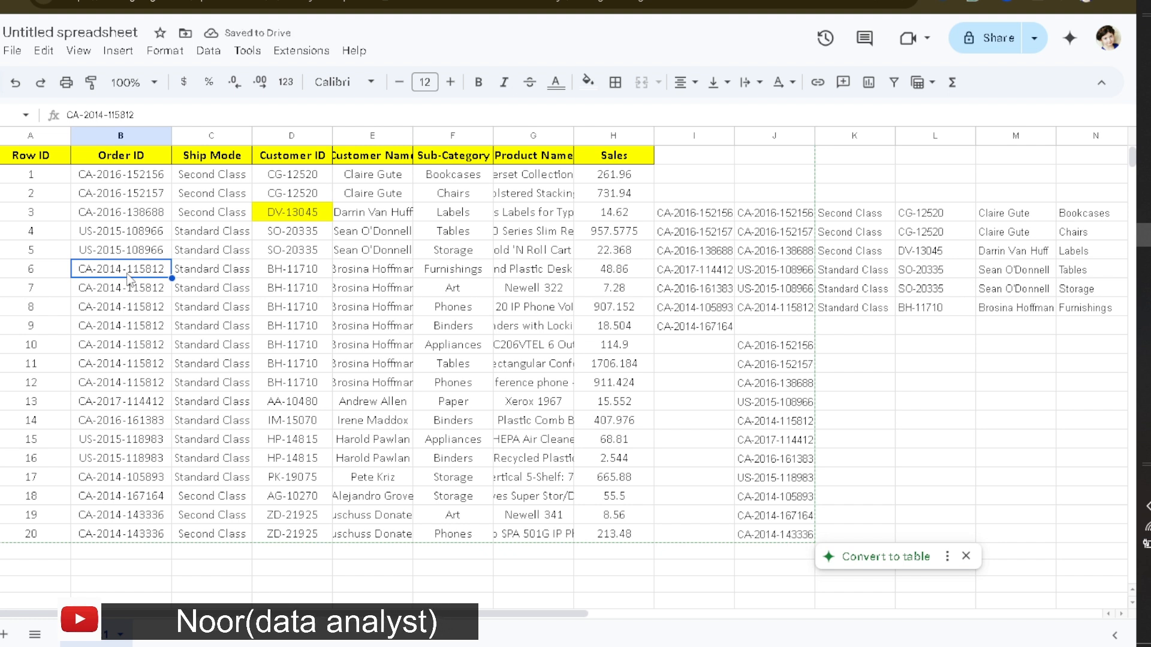
Highlight the repeated Order IDs in B7:B13 to compare them with the UNIQUE list starting in J11.
key(shift+Down)
key(shift+Down)
key(shift+Down)
key(shift+Down)
key(shift+Down)
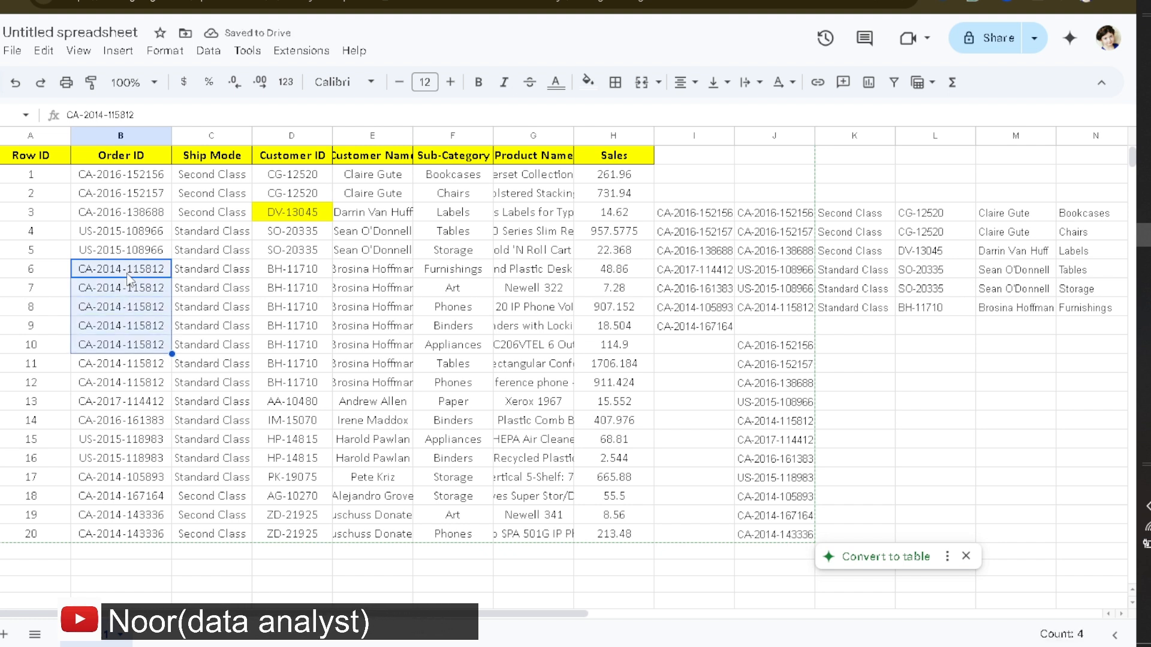
key(shift+Down)
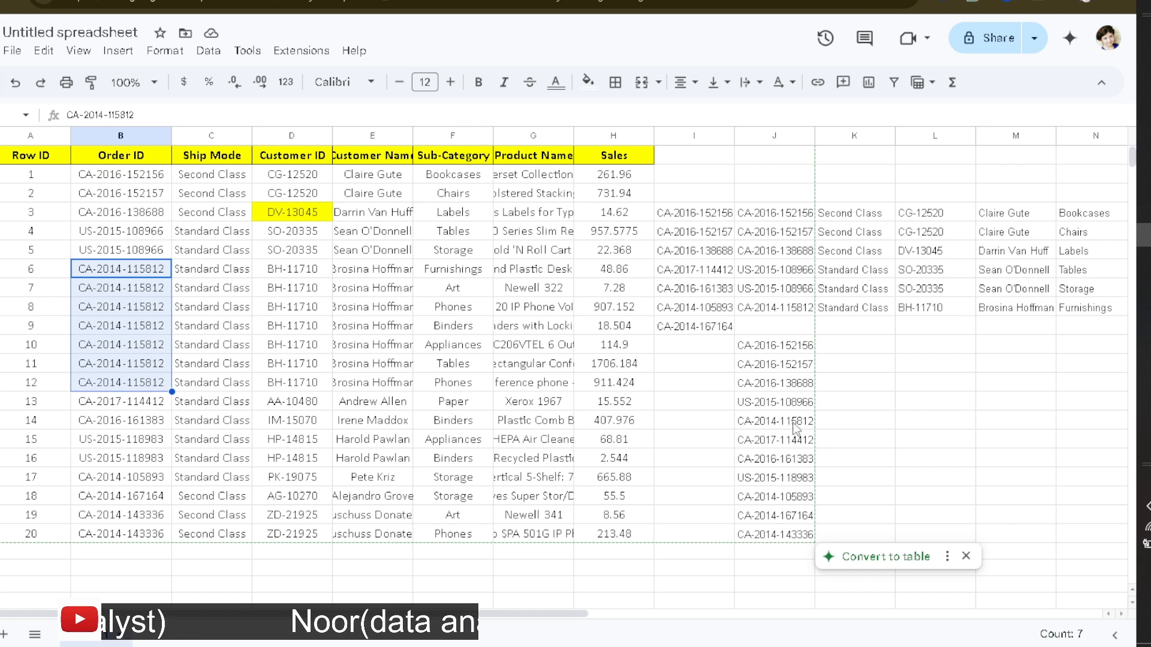
Check the source Order IDs in B15:B18 and B20 against their entries in the UNIQUE list in column J.
click(802, 463)
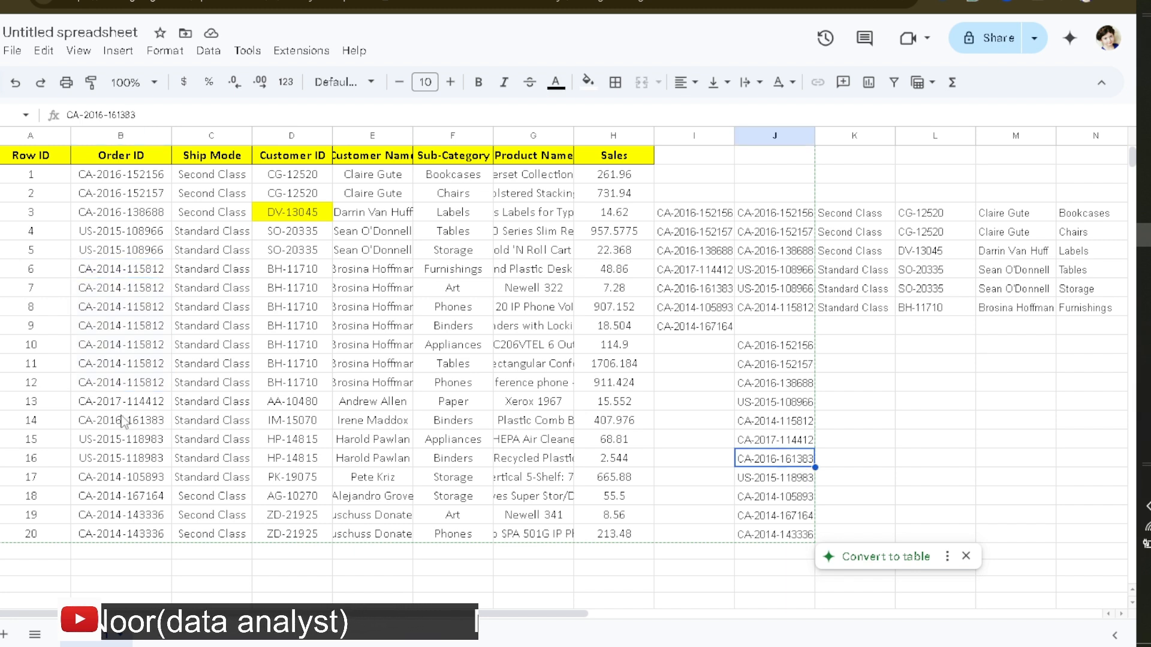
click(146, 421)
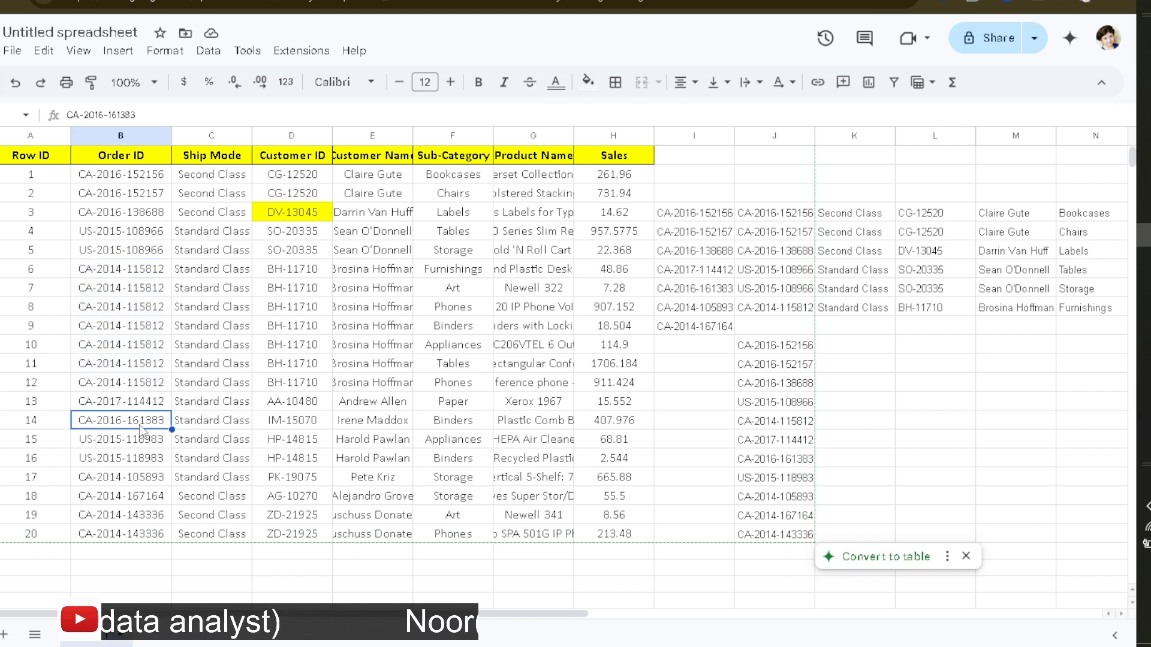
key(shift+Down)
key(shift+Down)
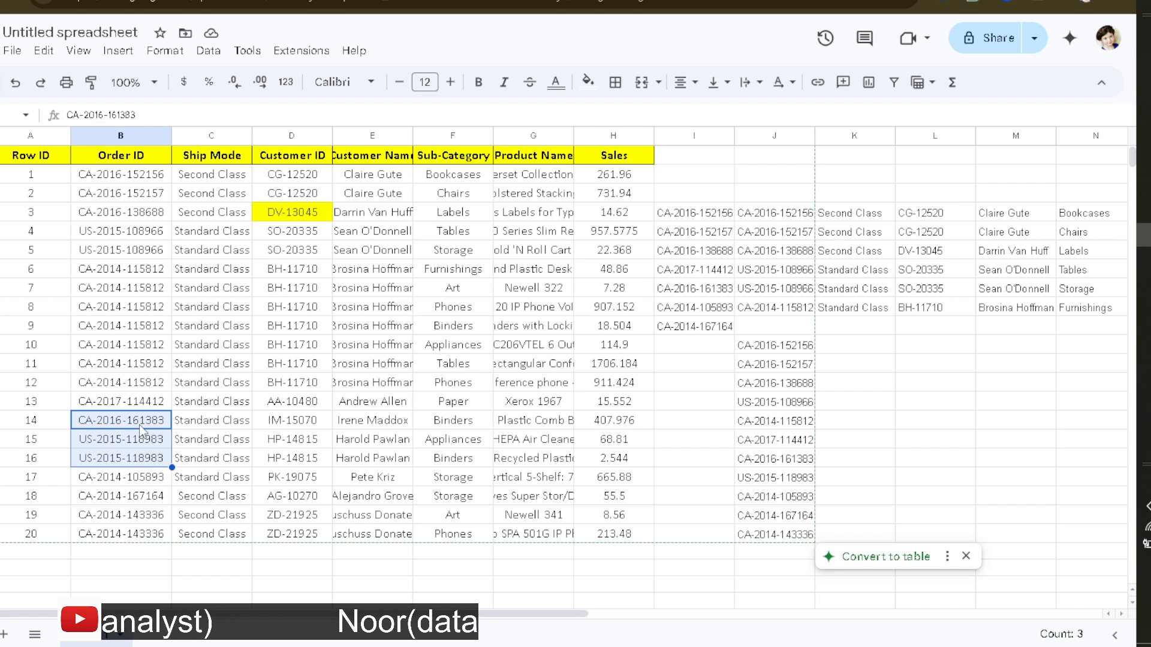
key(shift+Down)
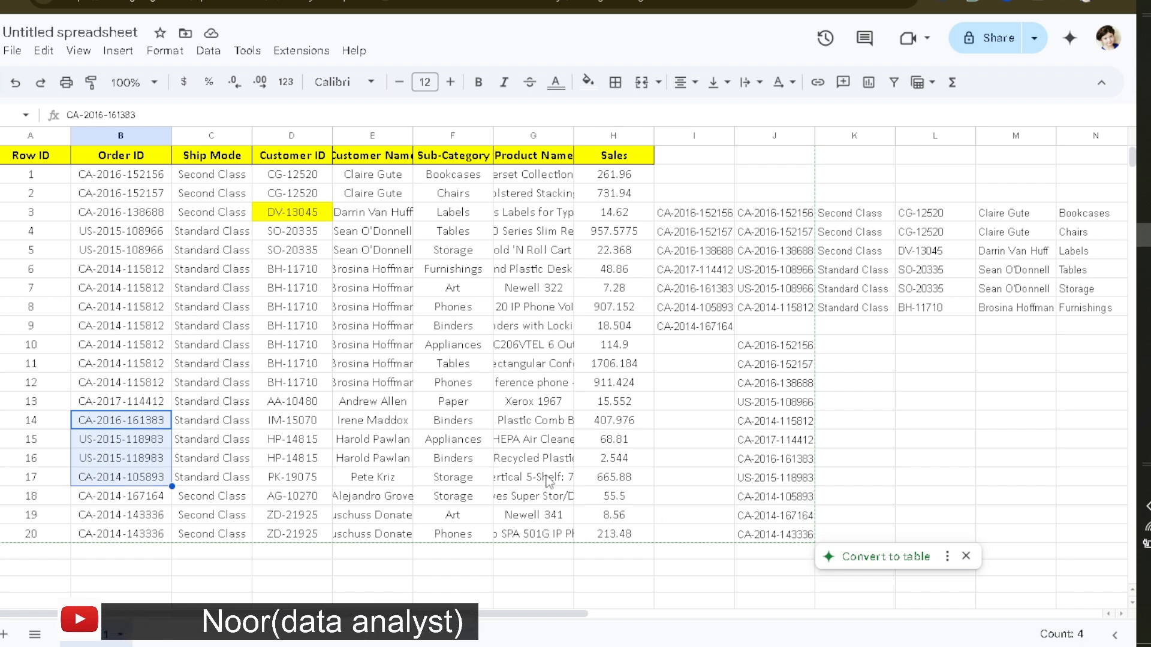
click(149, 445)
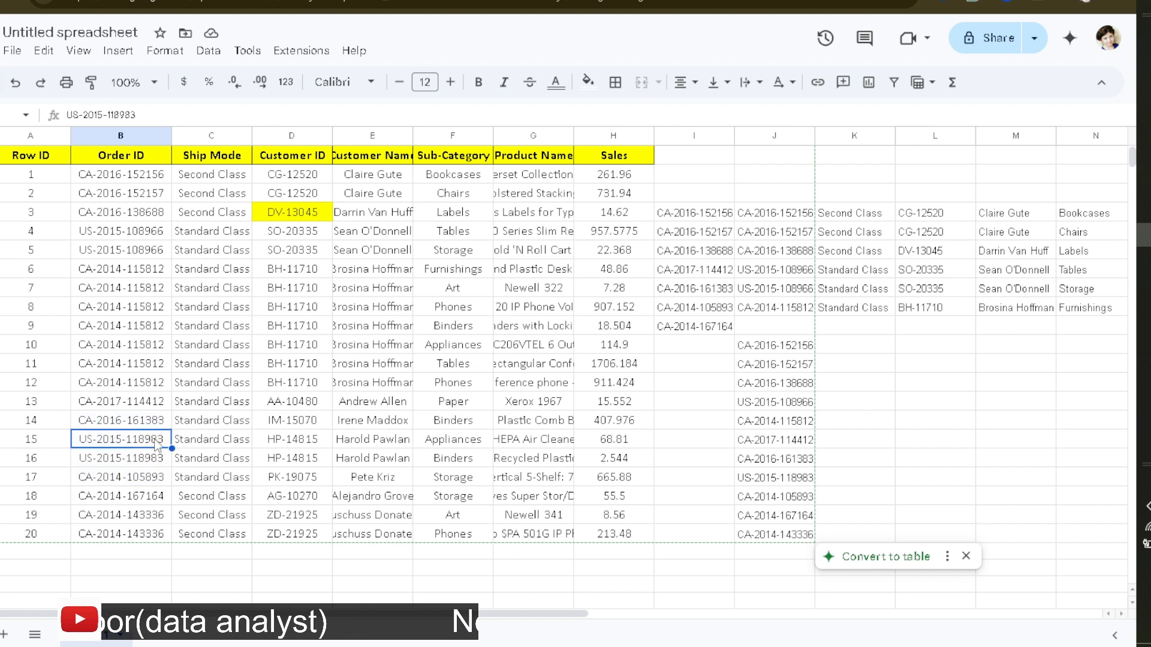
drag(155, 446, 150, 478)
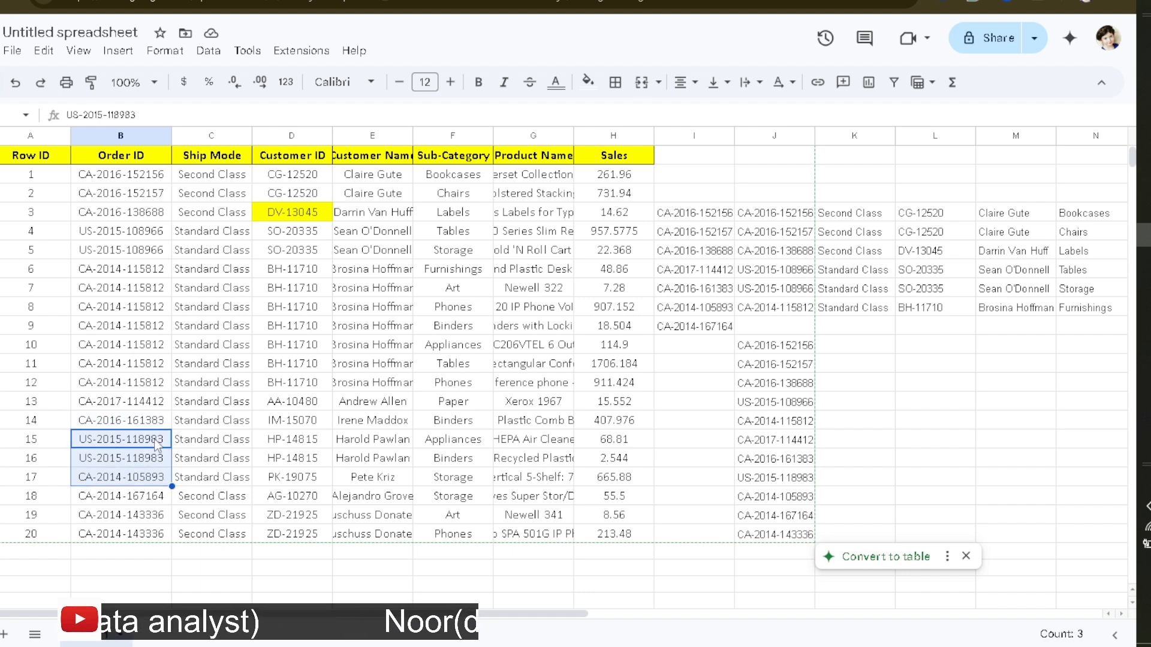
click(787, 478)
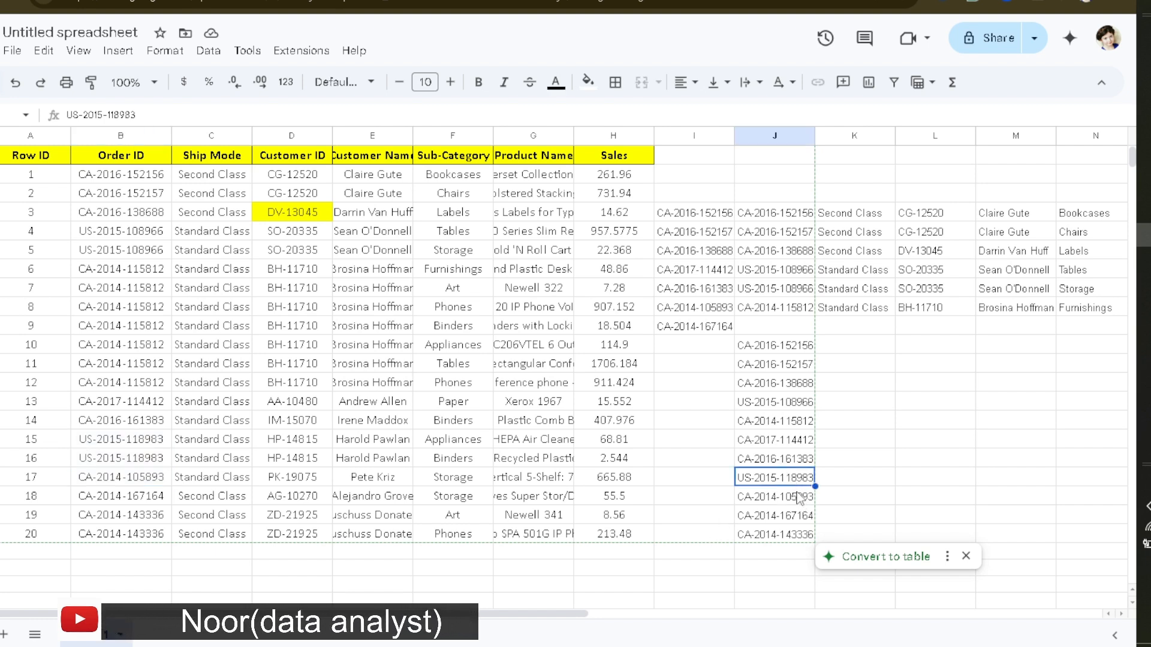
click(124, 517)
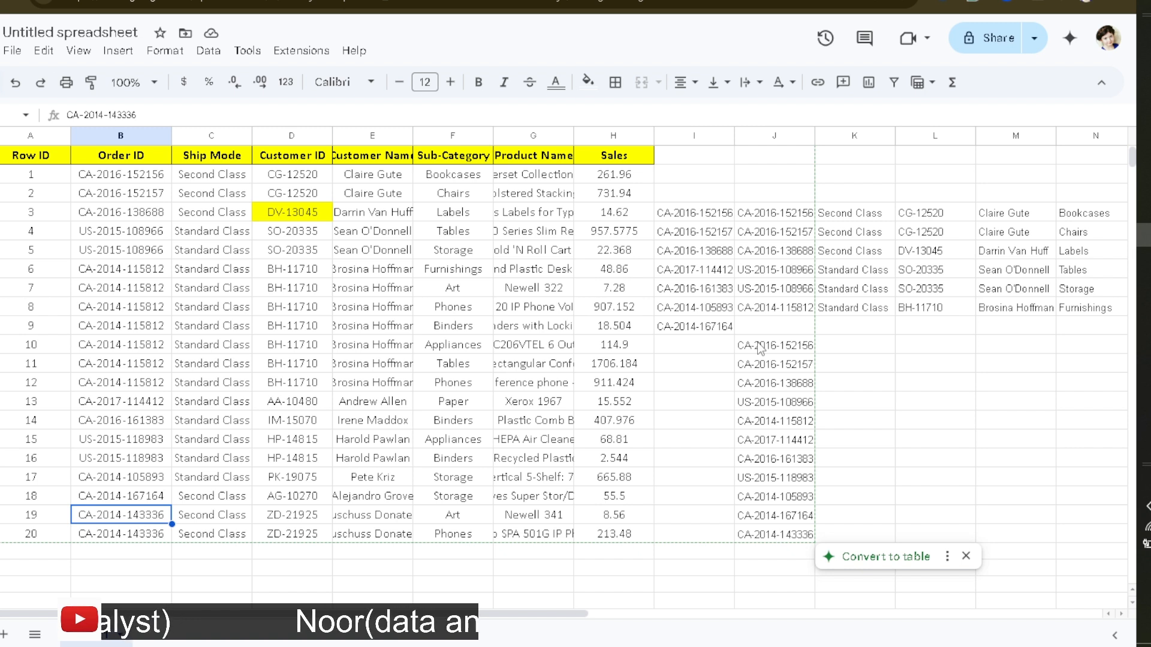
Enter =UNIQUE(B2:B21, ,true) in cell K11 to list only the Order IDs that occur exactly once.
click(866, 353)
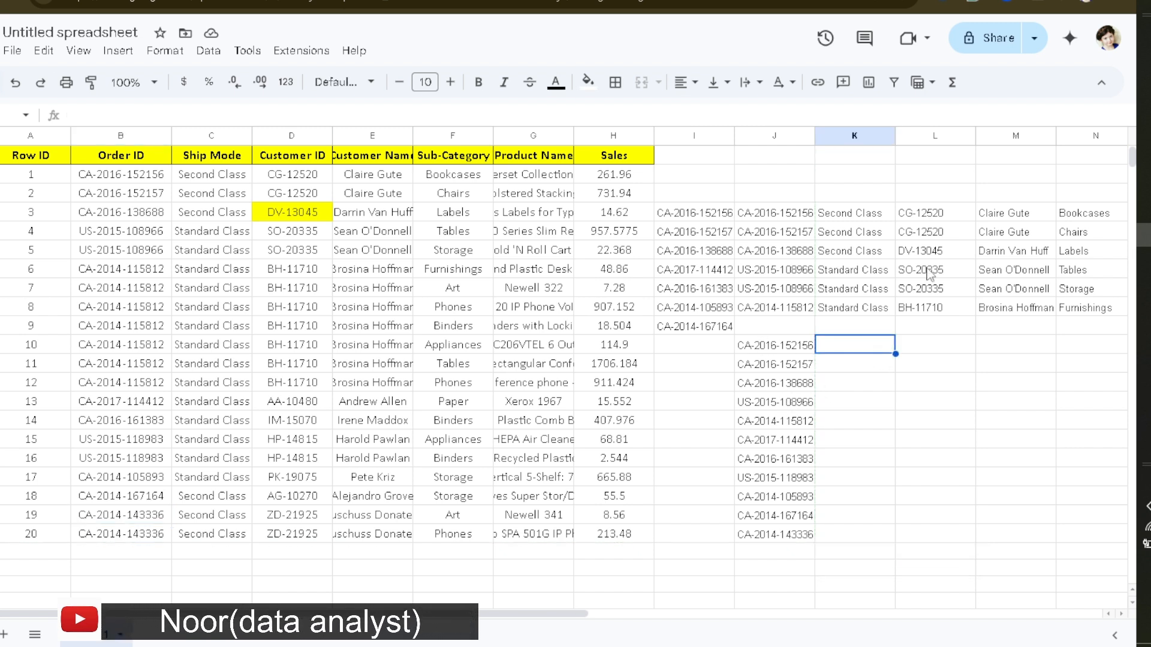
text(=uni)
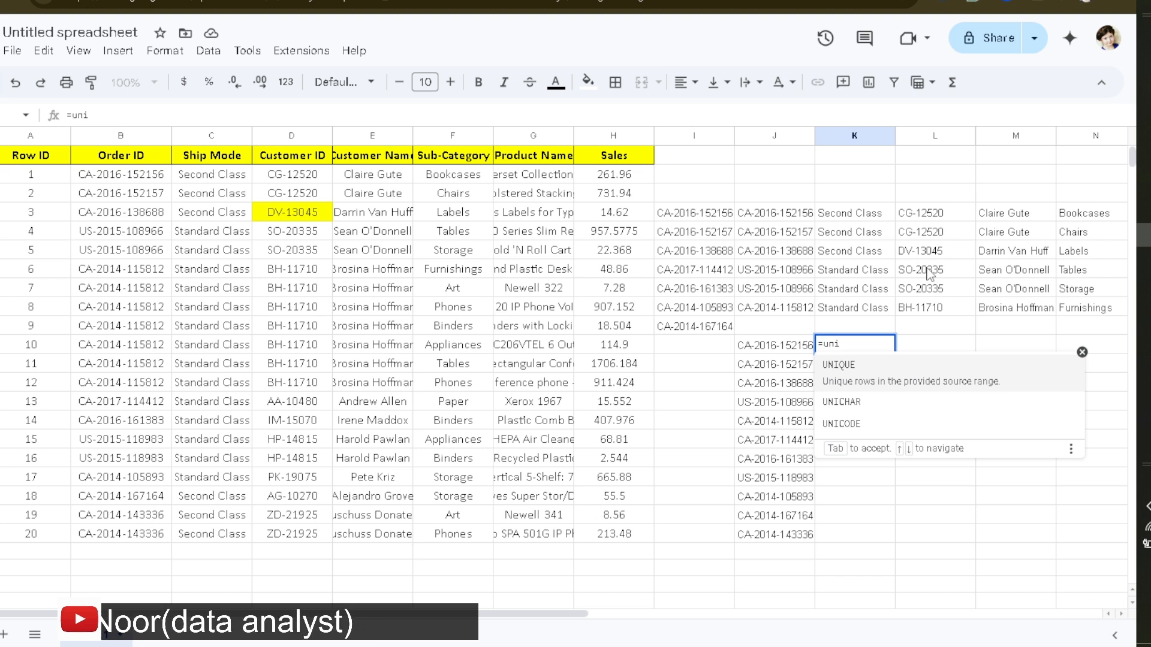
click(893, 367)
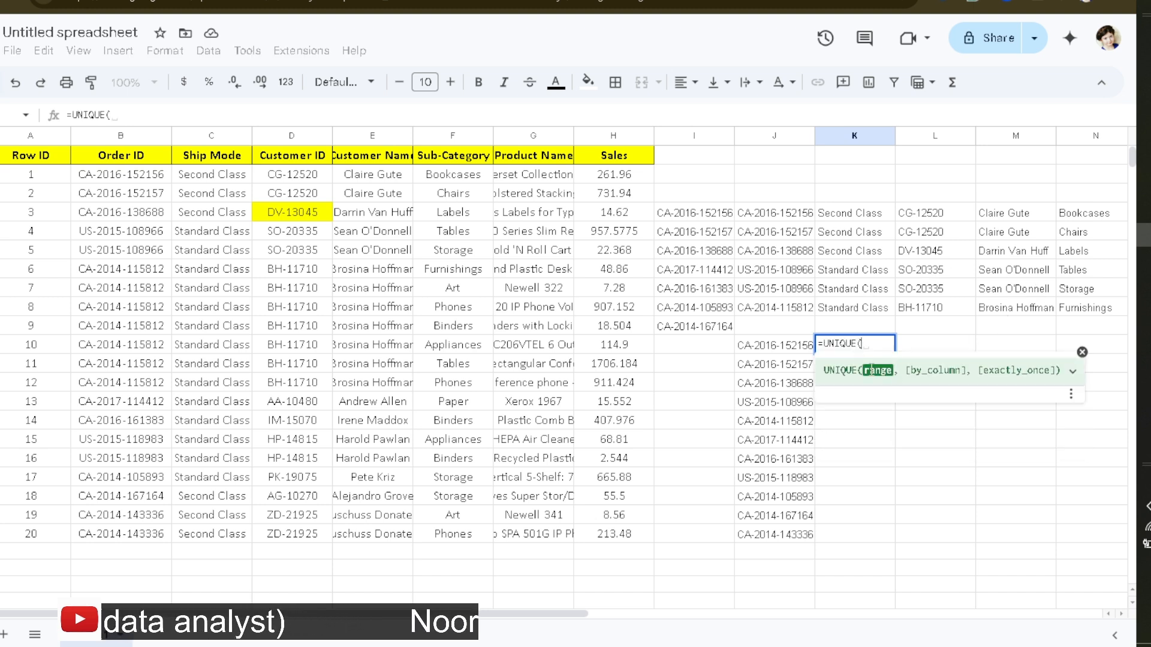
drag(142, 181, 103, 536)
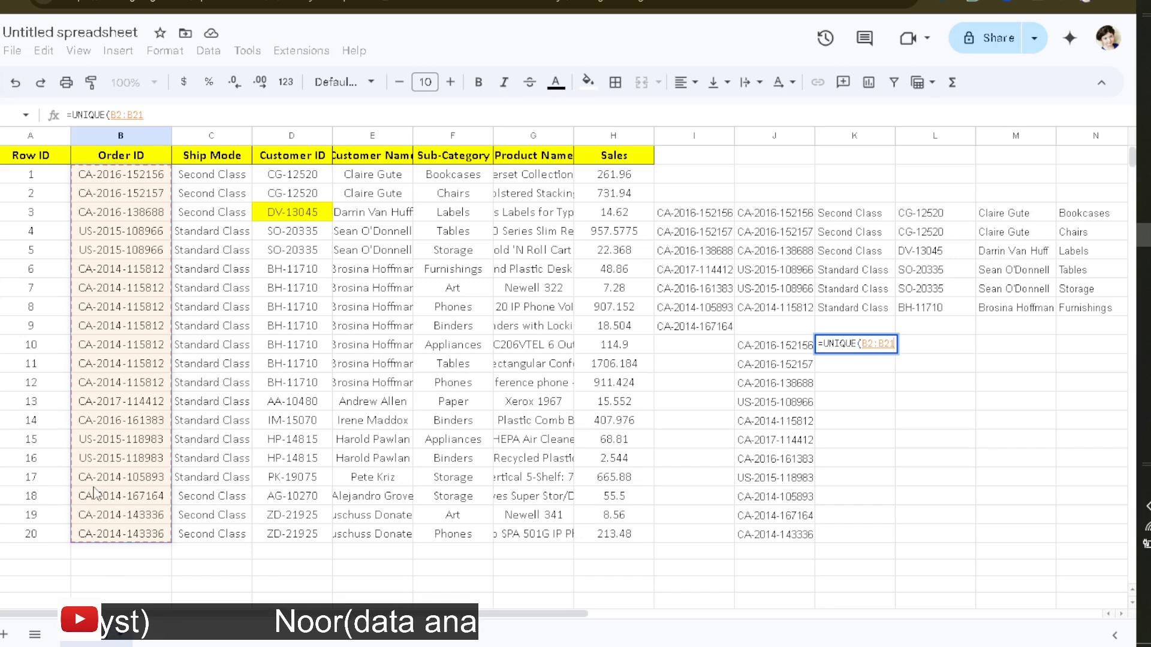
text(,)
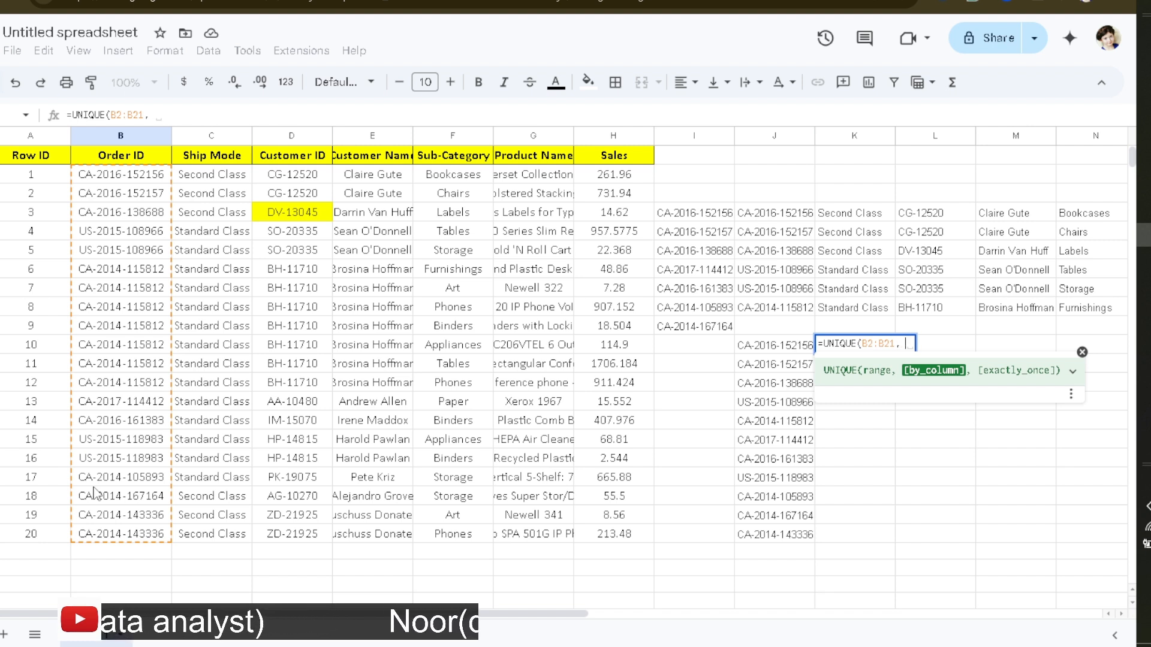
text(,)
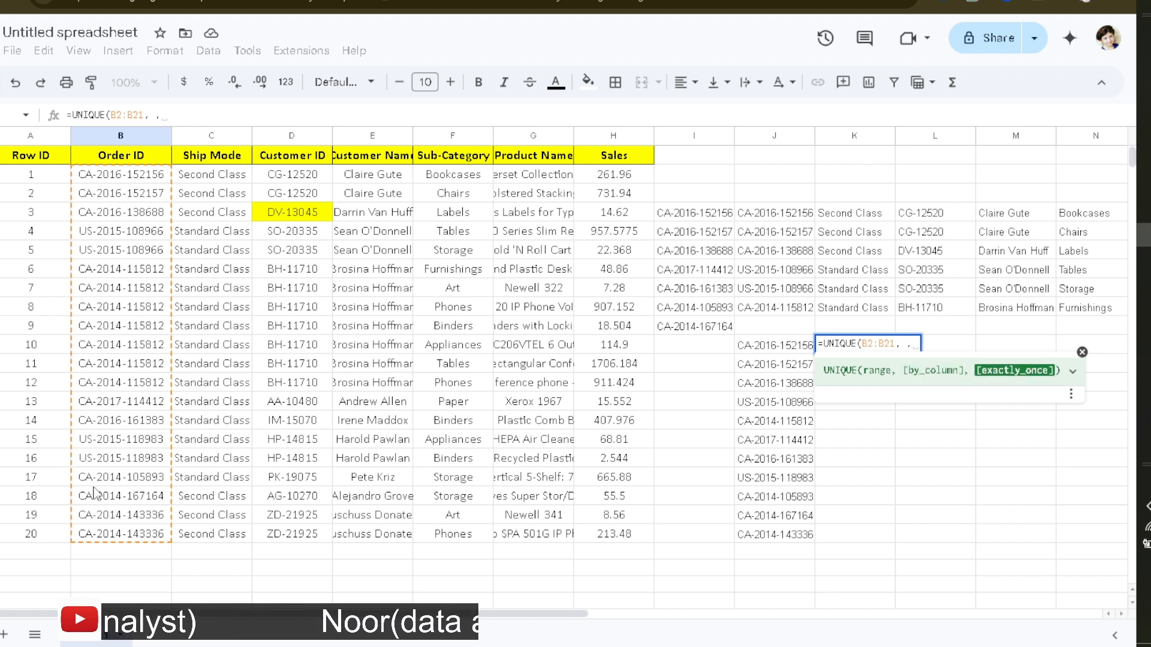
text(t)
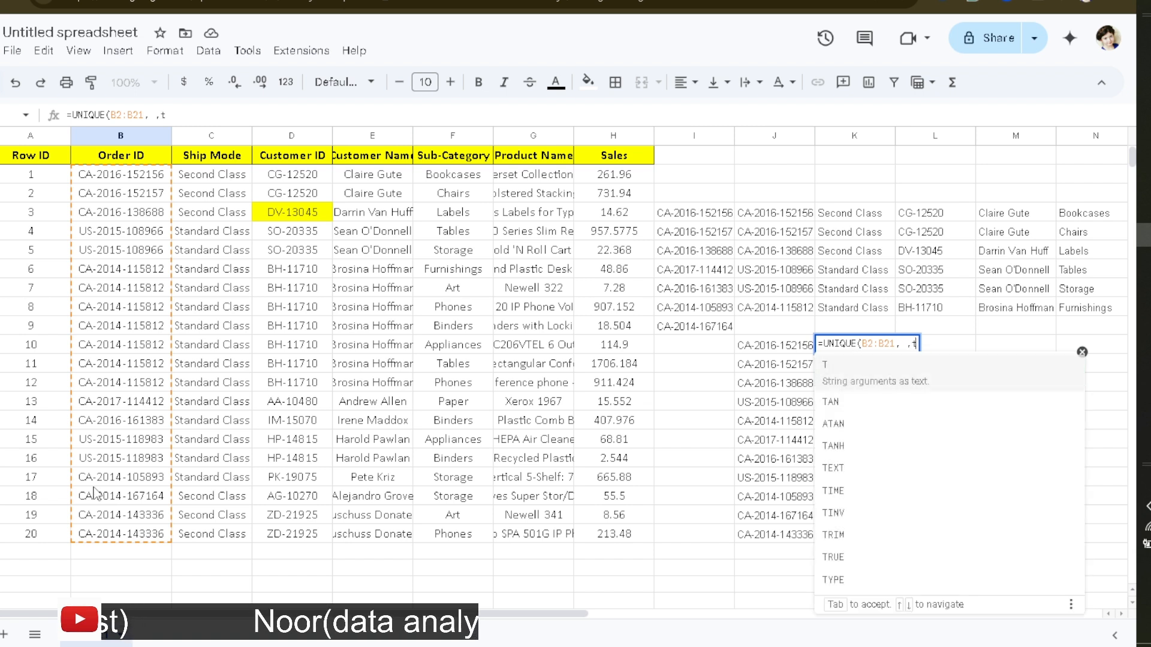
text(rue)
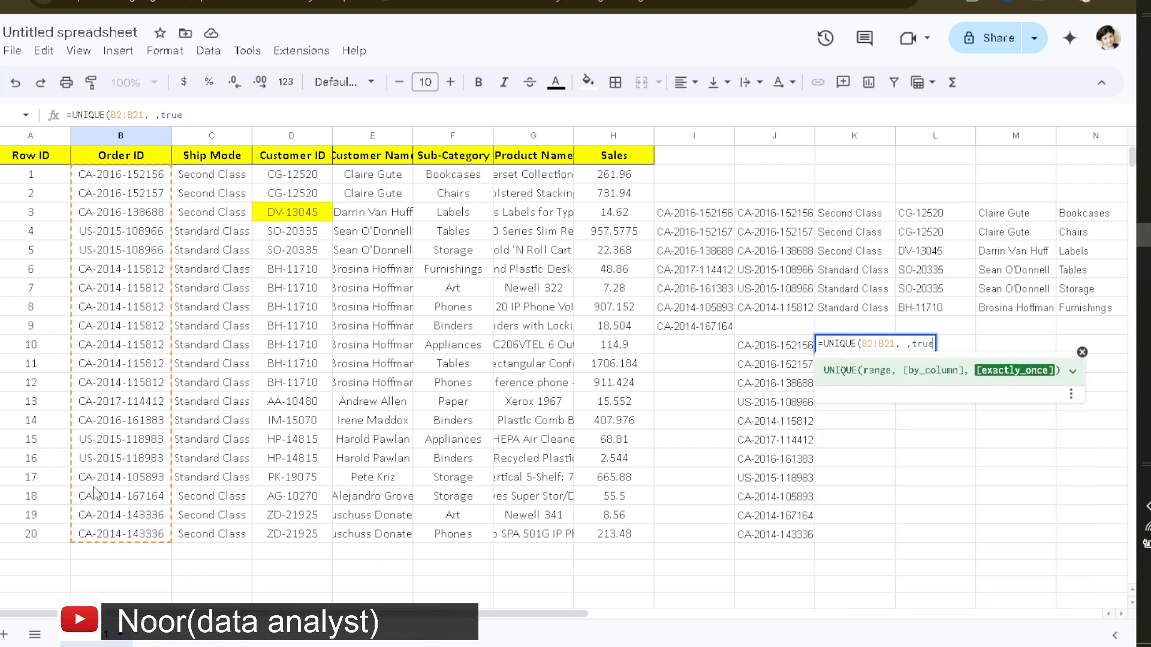
text())
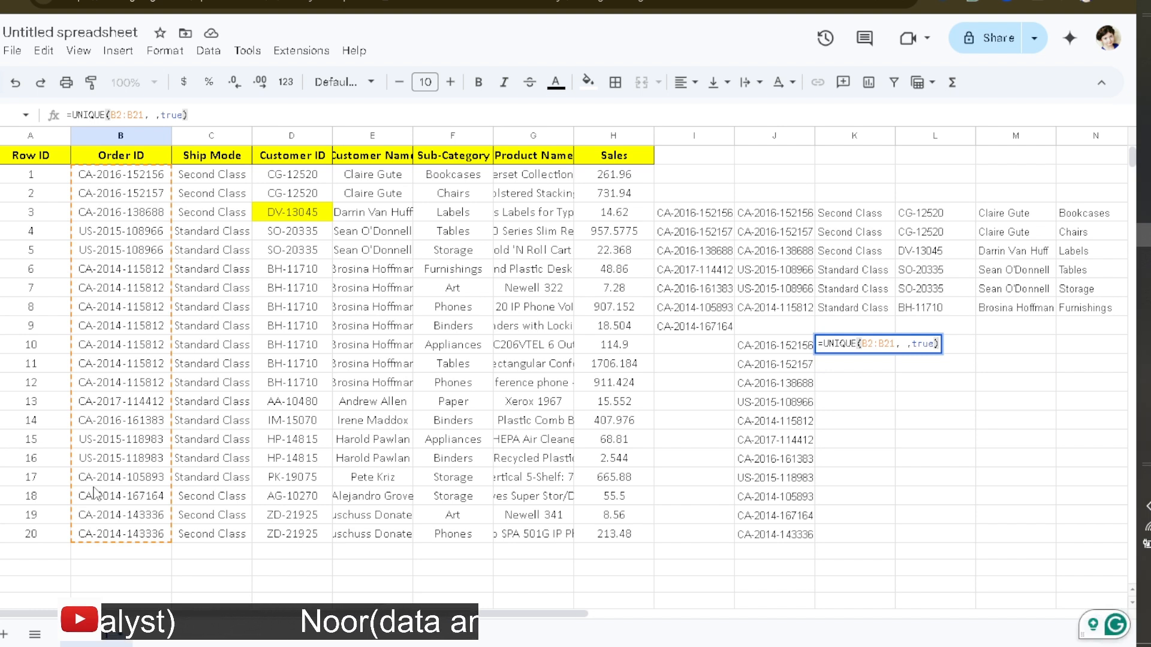
key(Return)
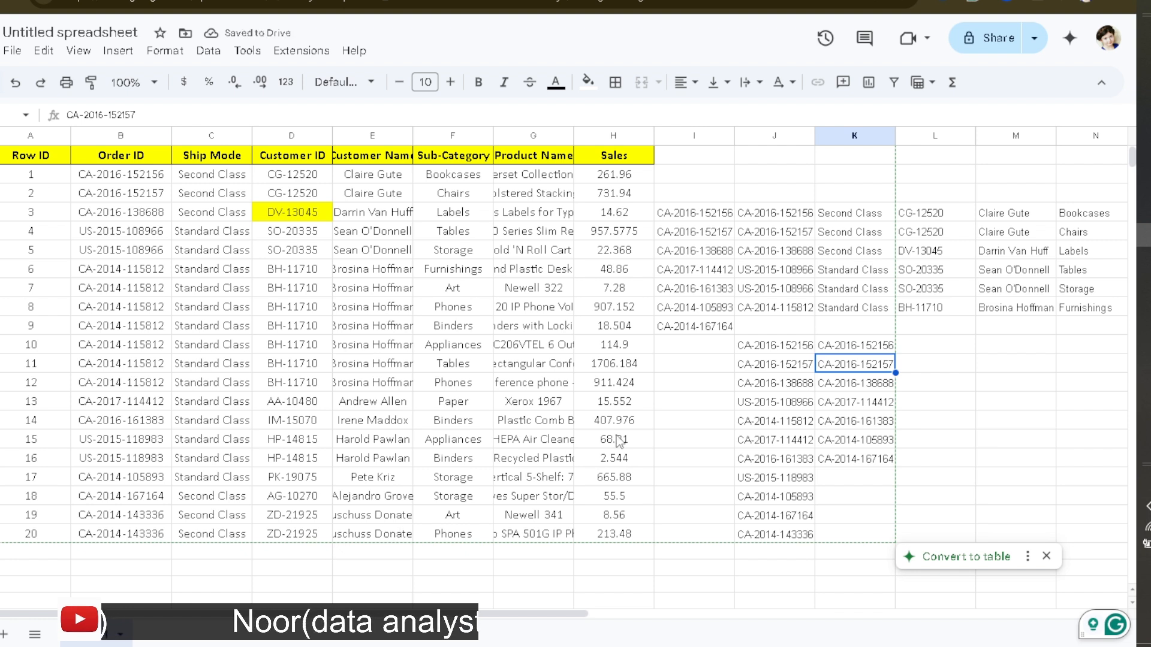
Compare the exactly-once results in K11:K17 with the plain UNIQUE list in column J, and fill cell J15 with orange.
click(848, 346)
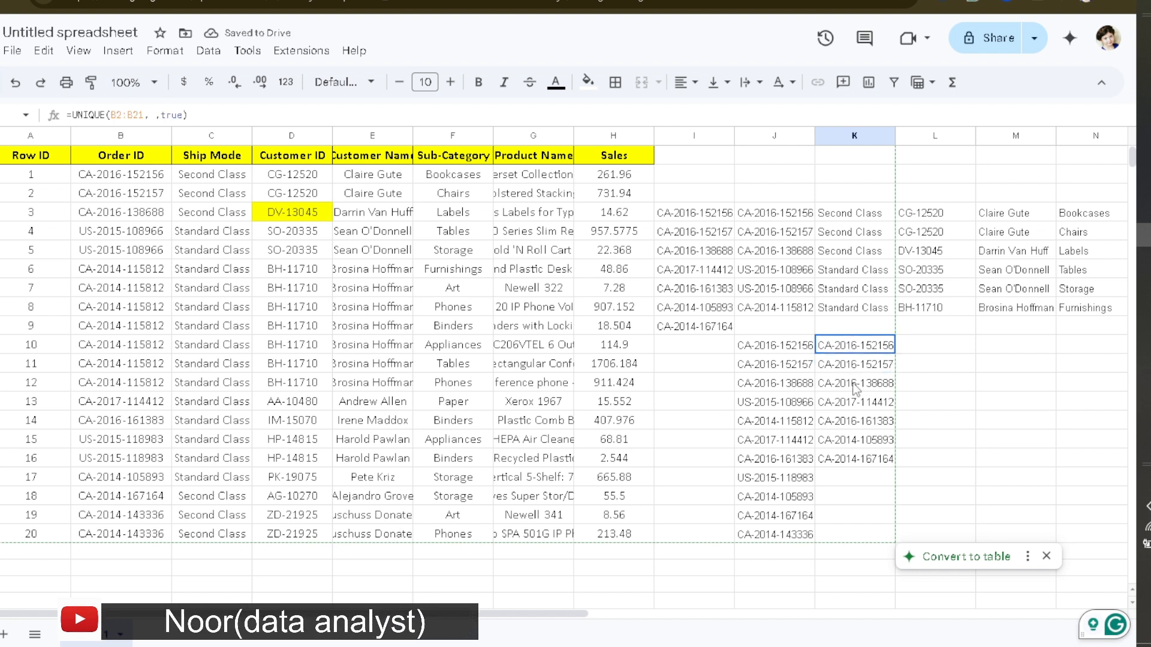
drag(856, 389, 869, 465)
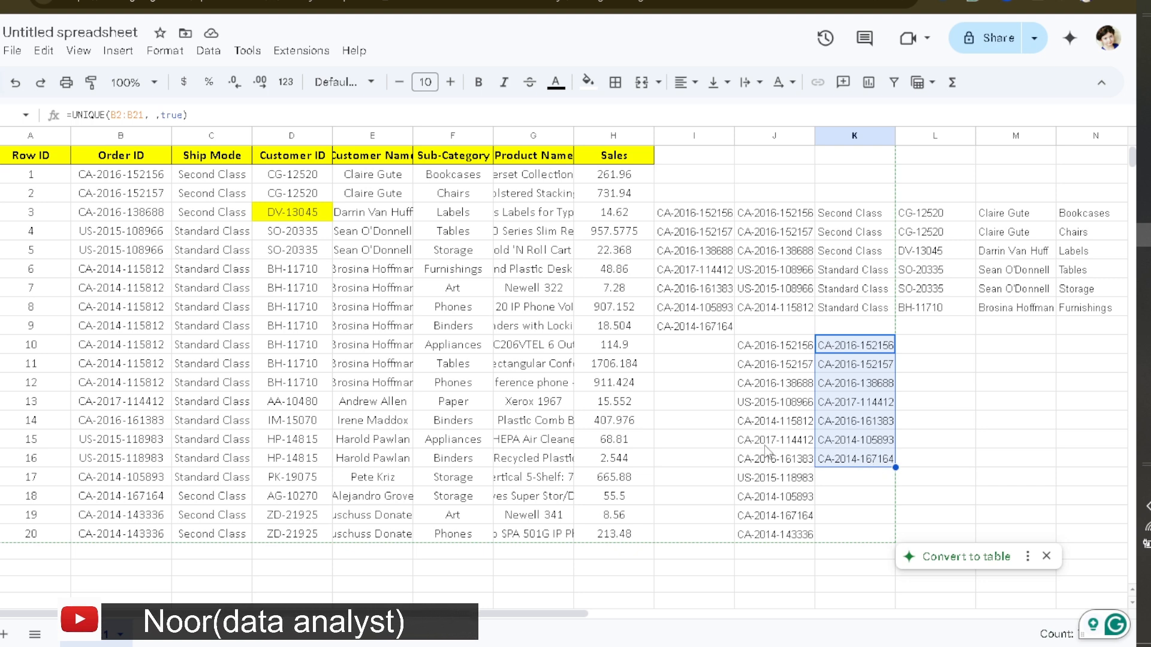
click(776, 422)
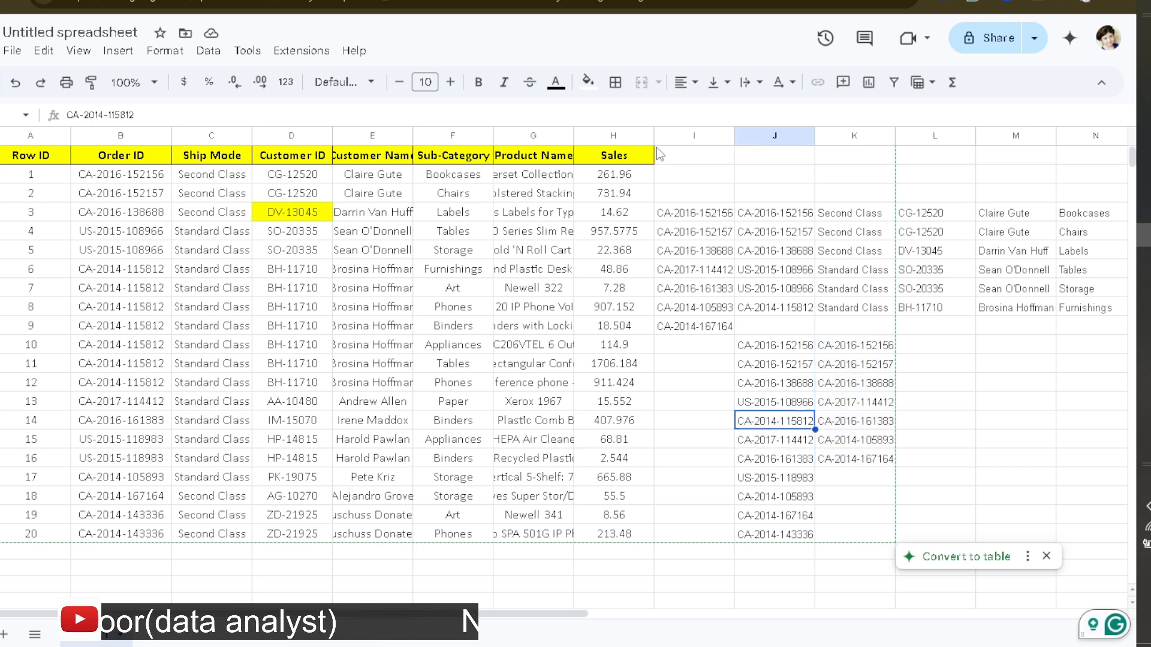
click(588, 82)
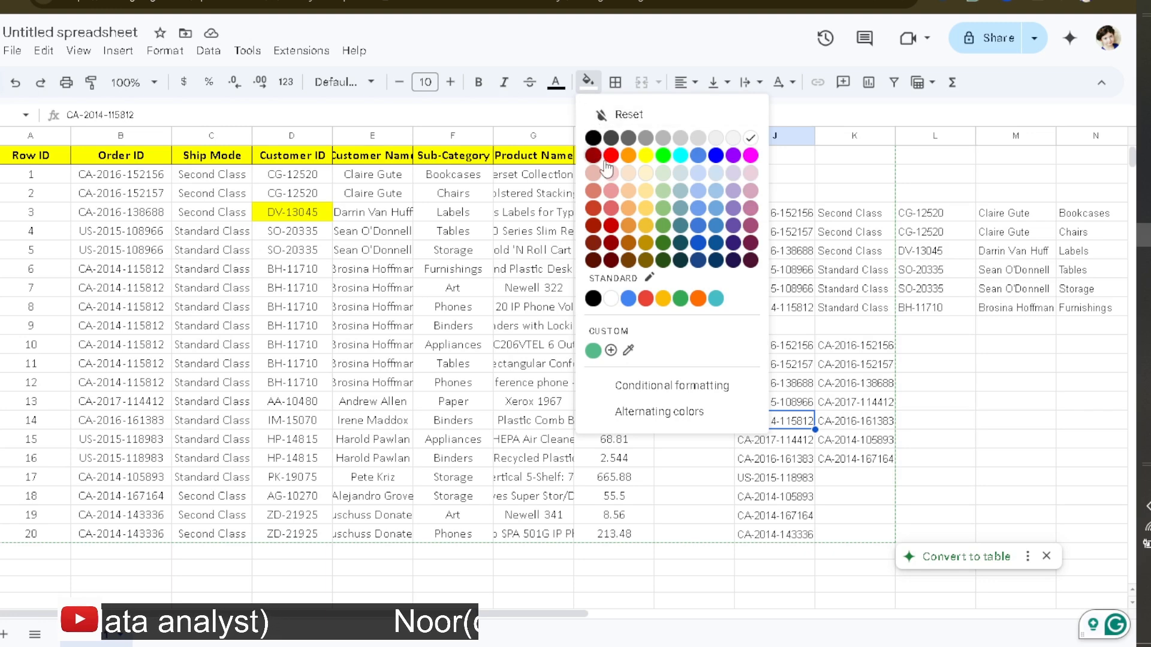
click(629, 156)
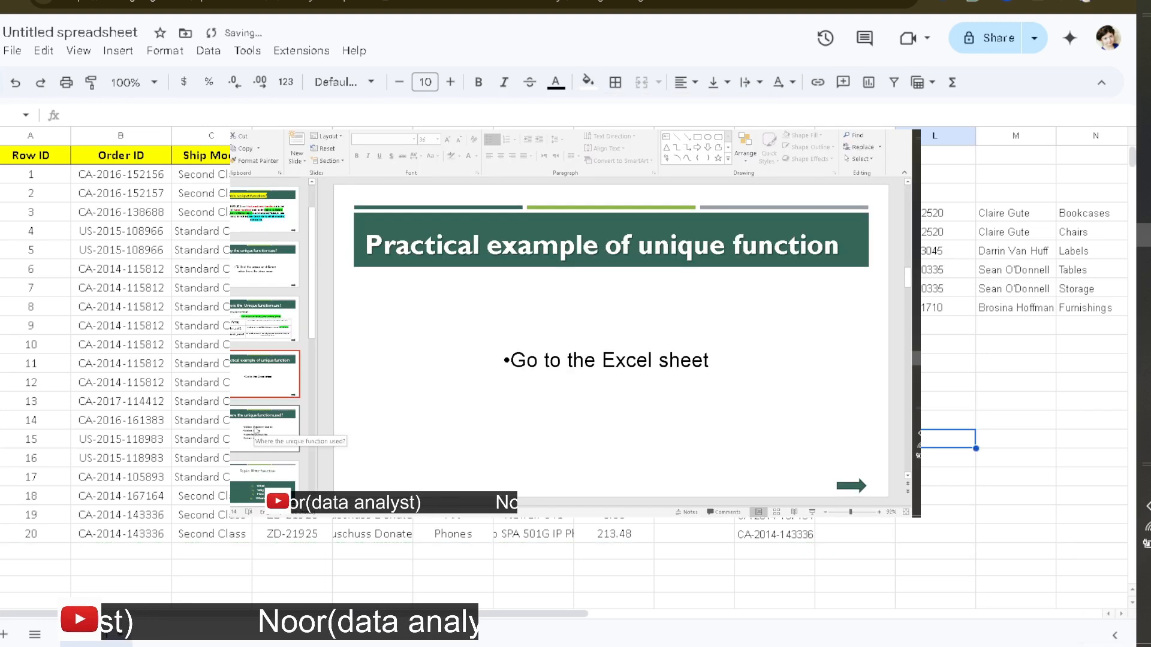
Switch to the PowerPoint presentation, open the slide "Where the unique function used?" and highlight "the unique function" in its title.
click(254, 429)
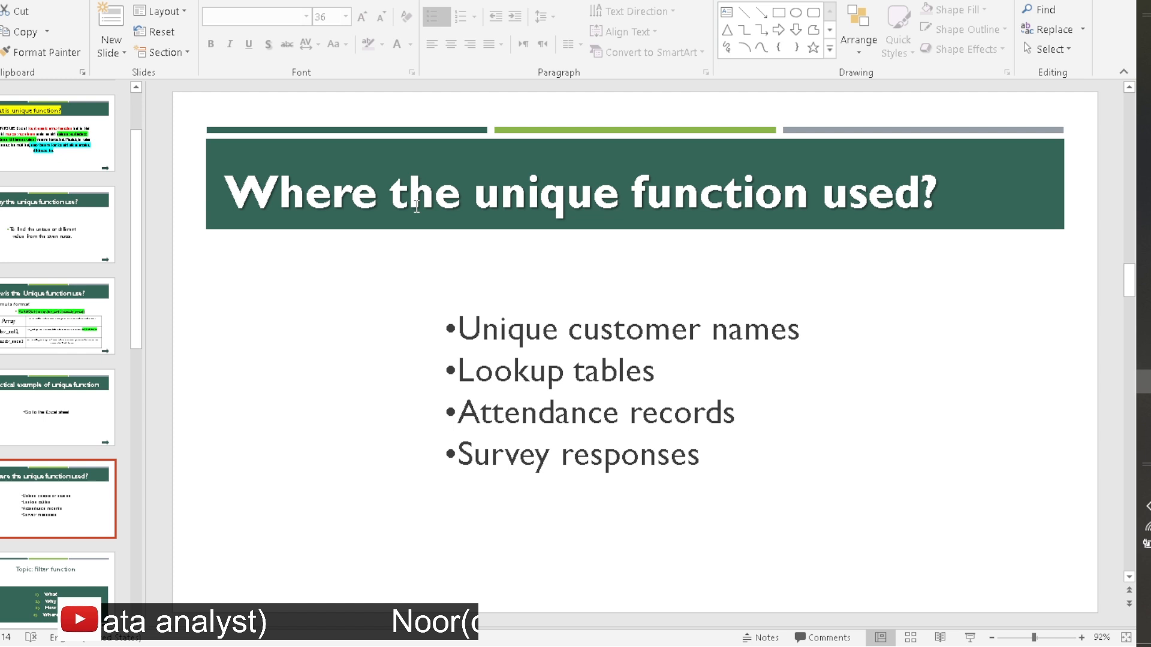
drag(417, 206, 801, 223)
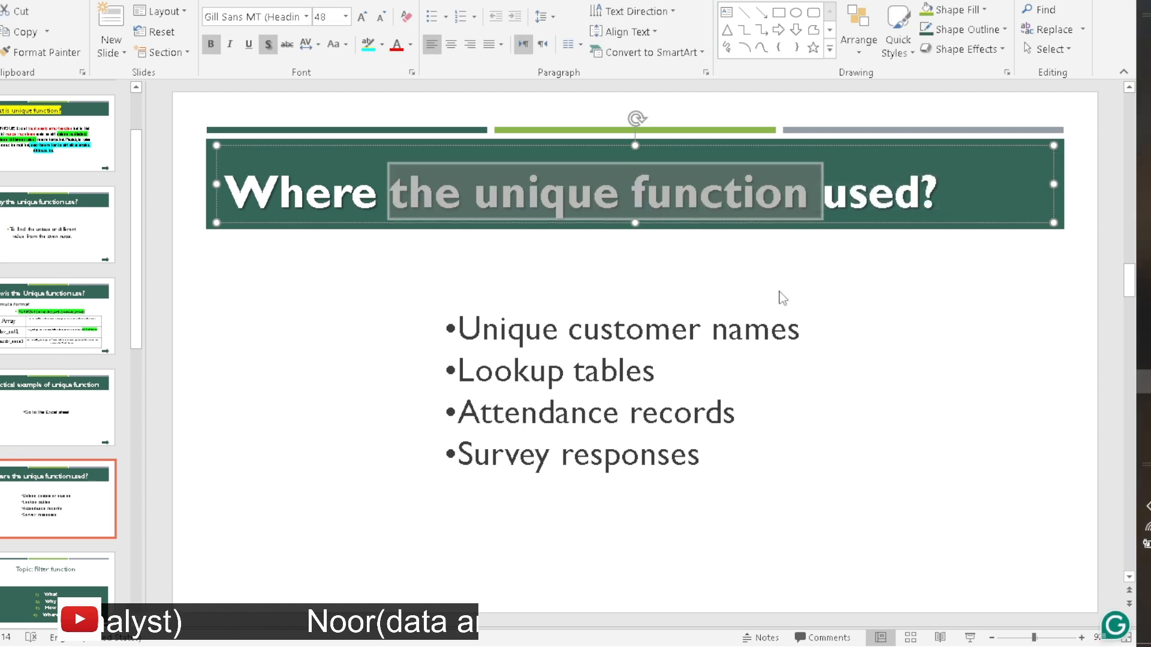